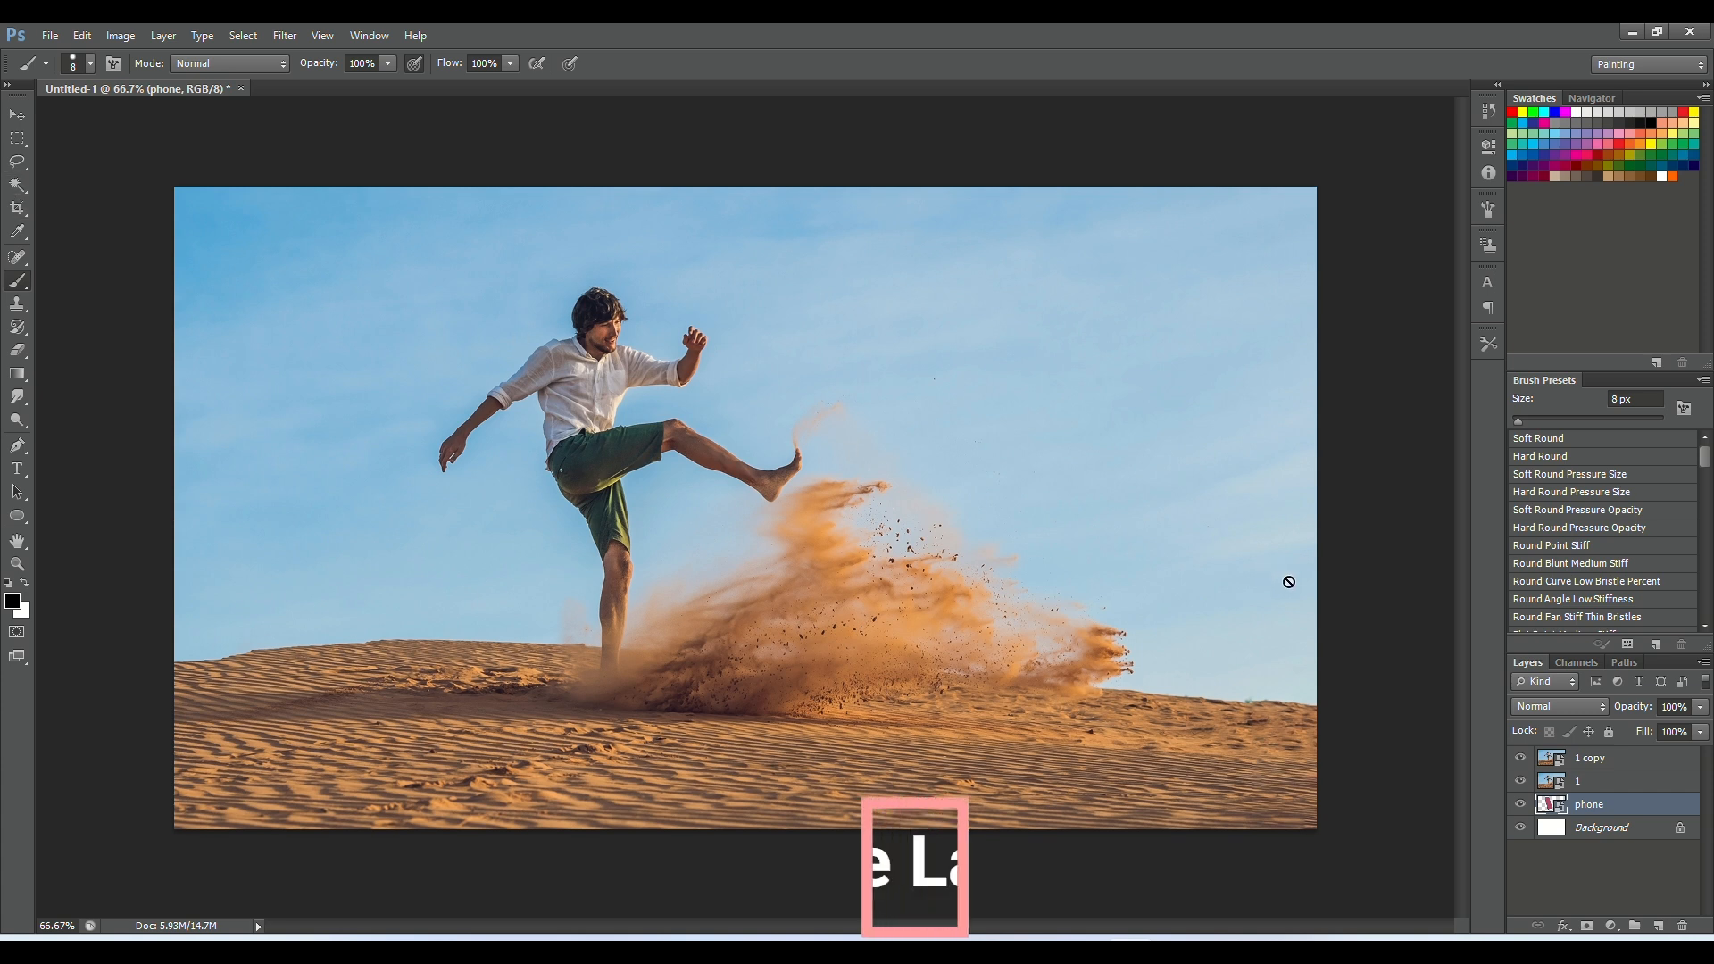
Hide layers 1 copy and 1, and select the pink phone screen on the phone layer with the Magic Wand
{"action": "left_click", "coordinate": [1520, 757]}
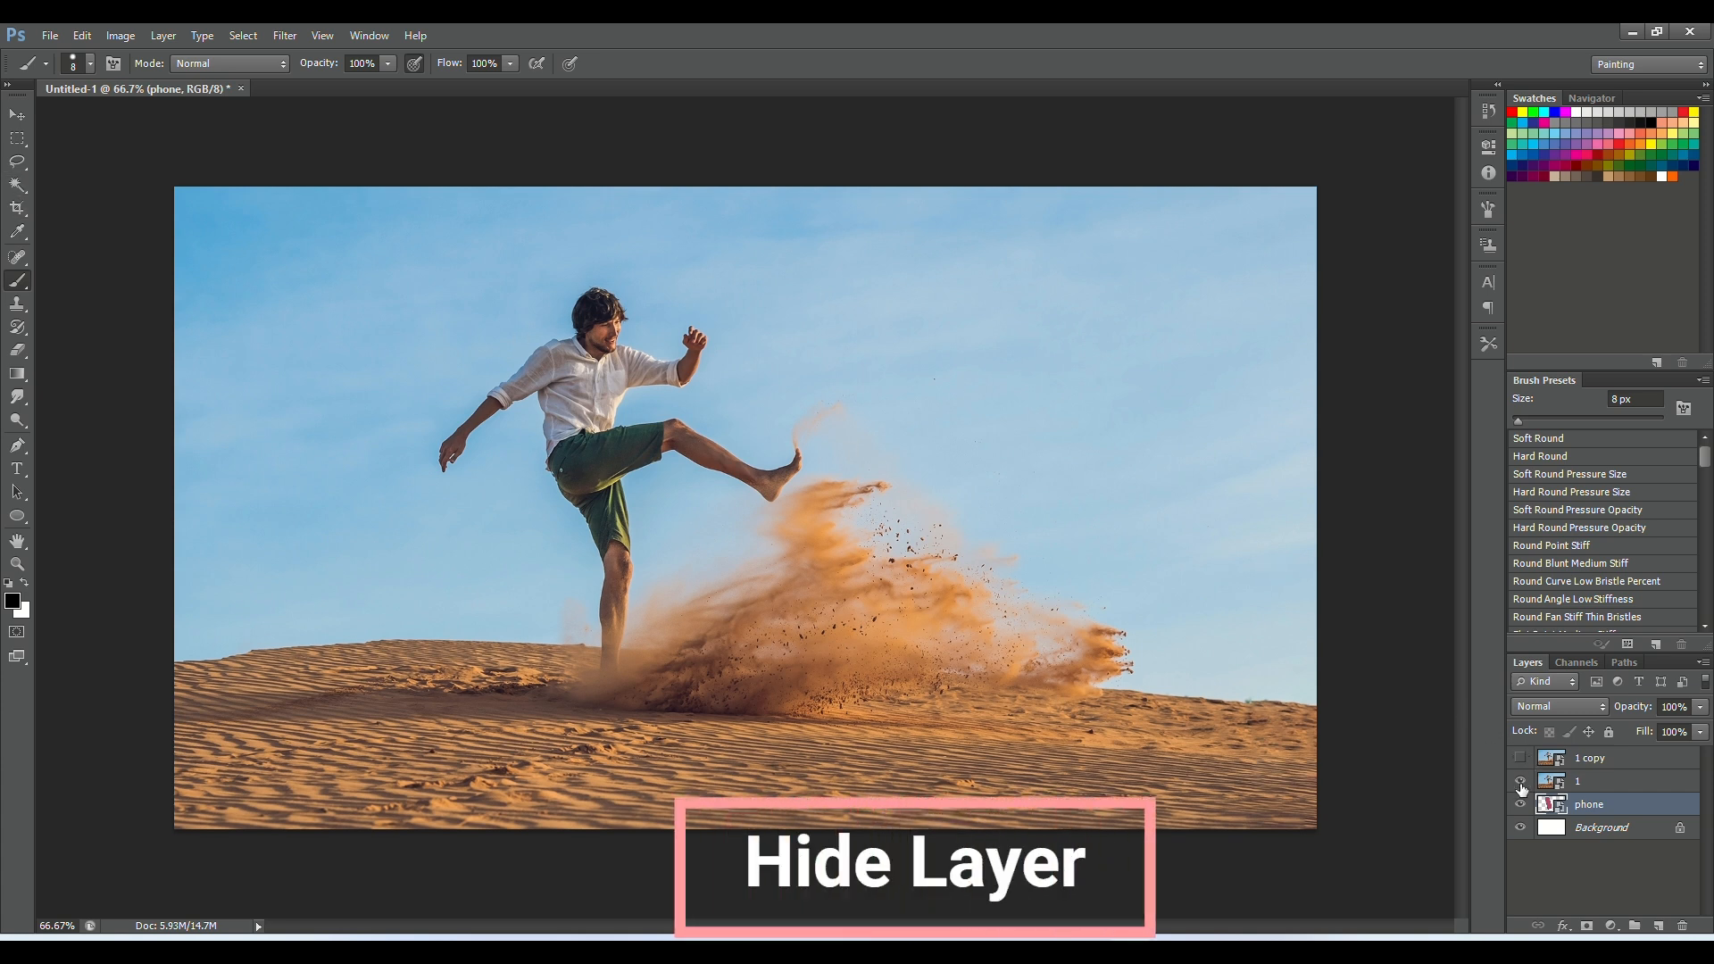
{"action": "left_click", "coordinate": [1521, 782]}
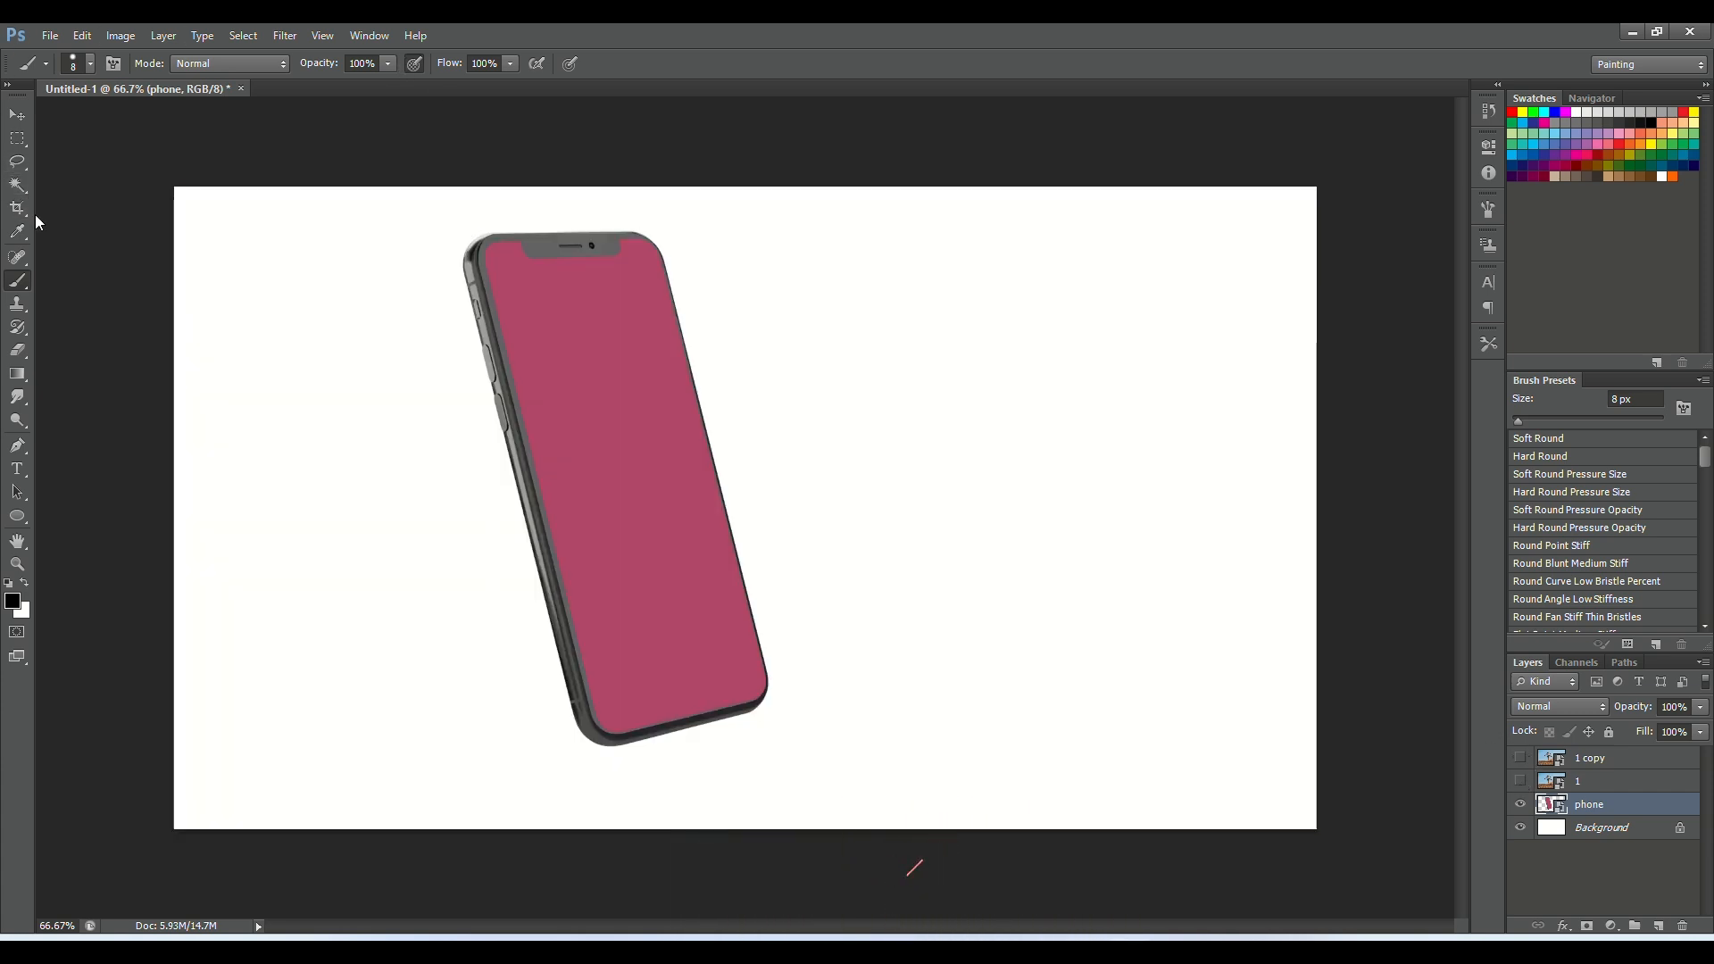
{"action": "left_click", "coordinate": [21, 185]}
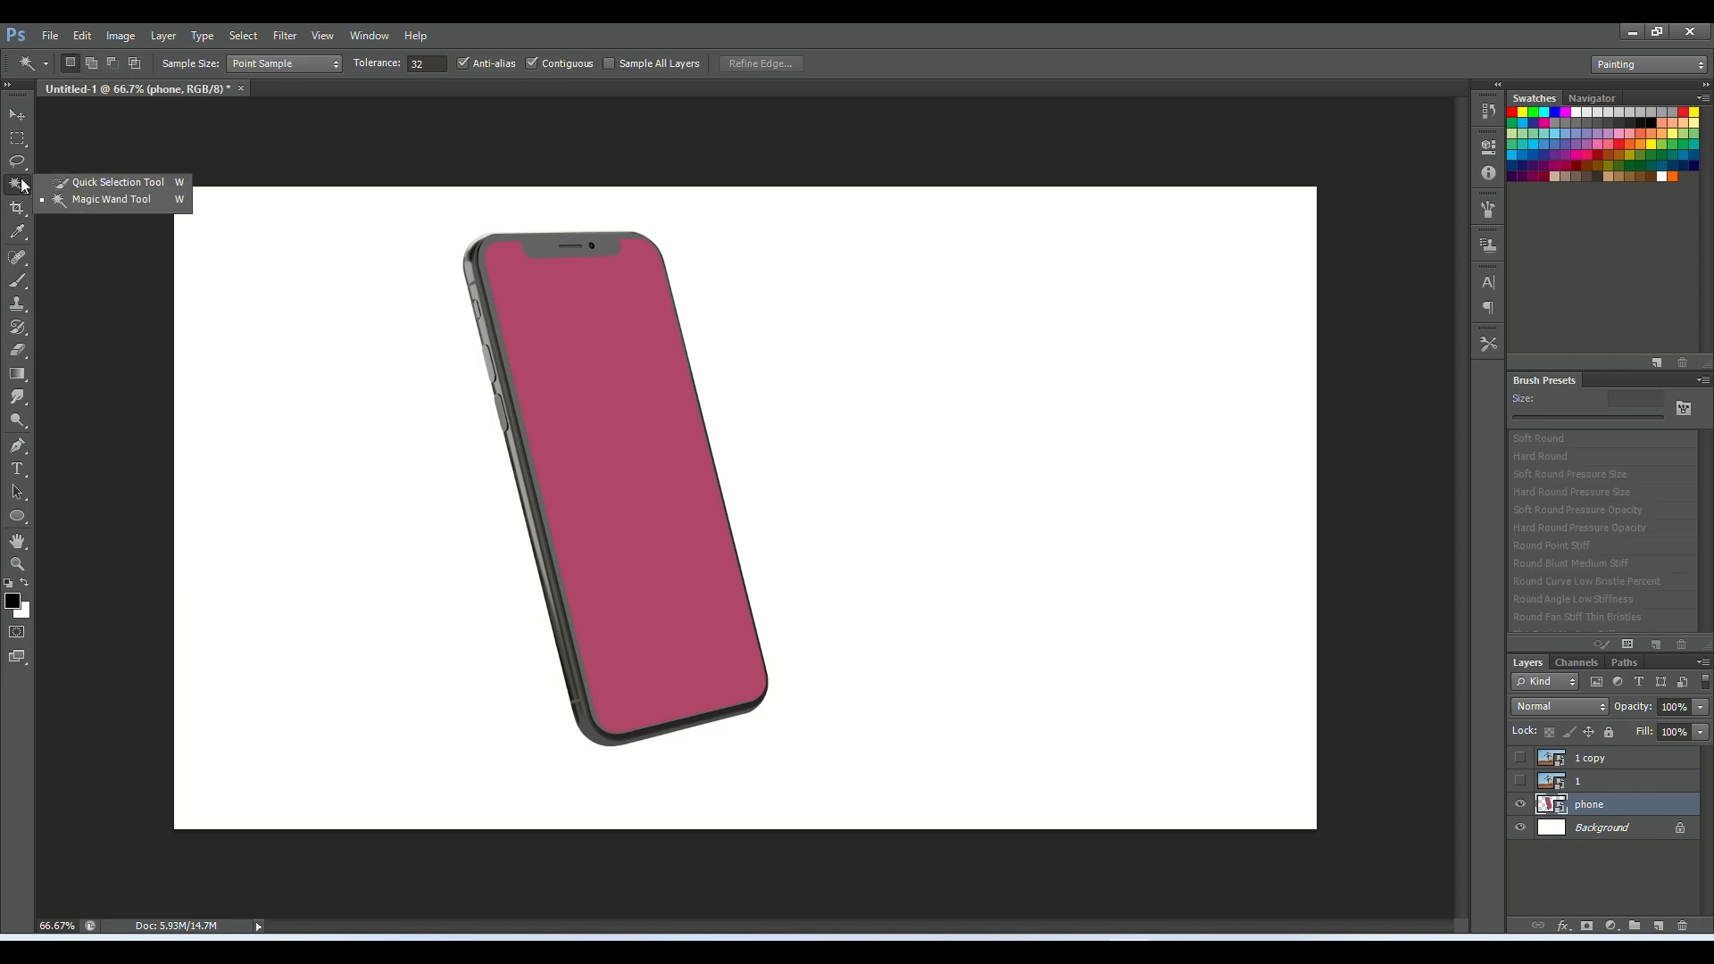
{"action": "left_click", "coordinate": [84, 200]}
{"action": "left_click", "coordinate": [534, 293]}
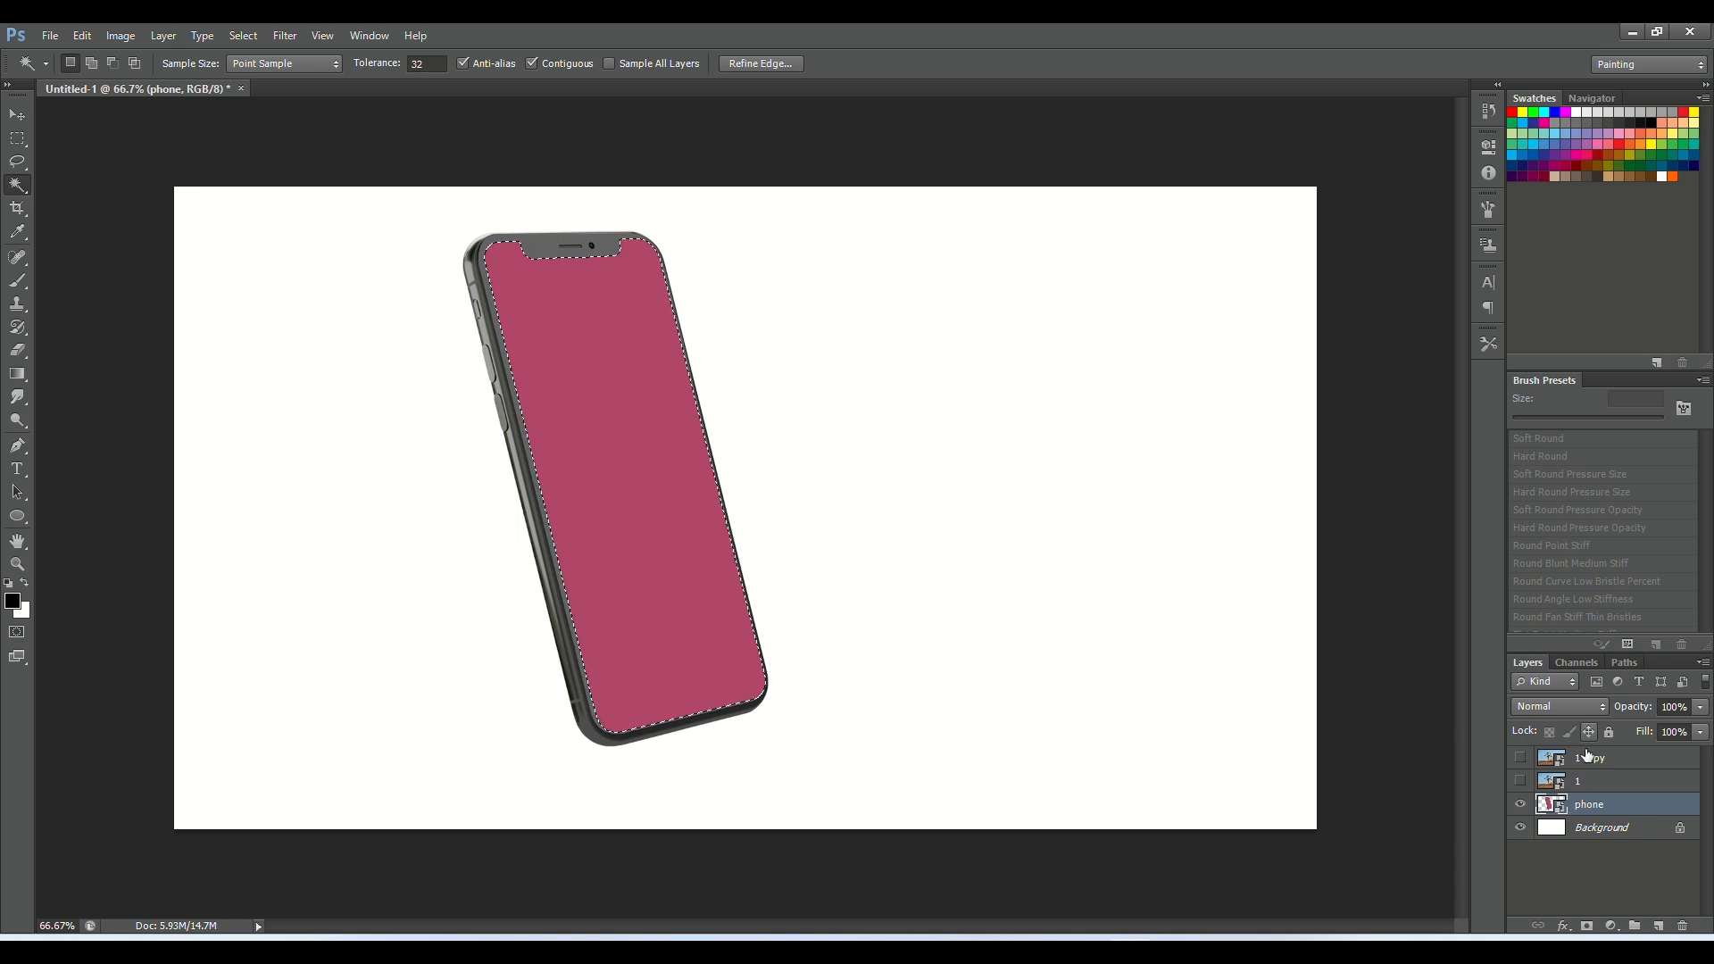
Show layer 1 and add a layer mask to it from the phone-screen selection
{"action": "left_click", "coordinate": [1521, 782]}
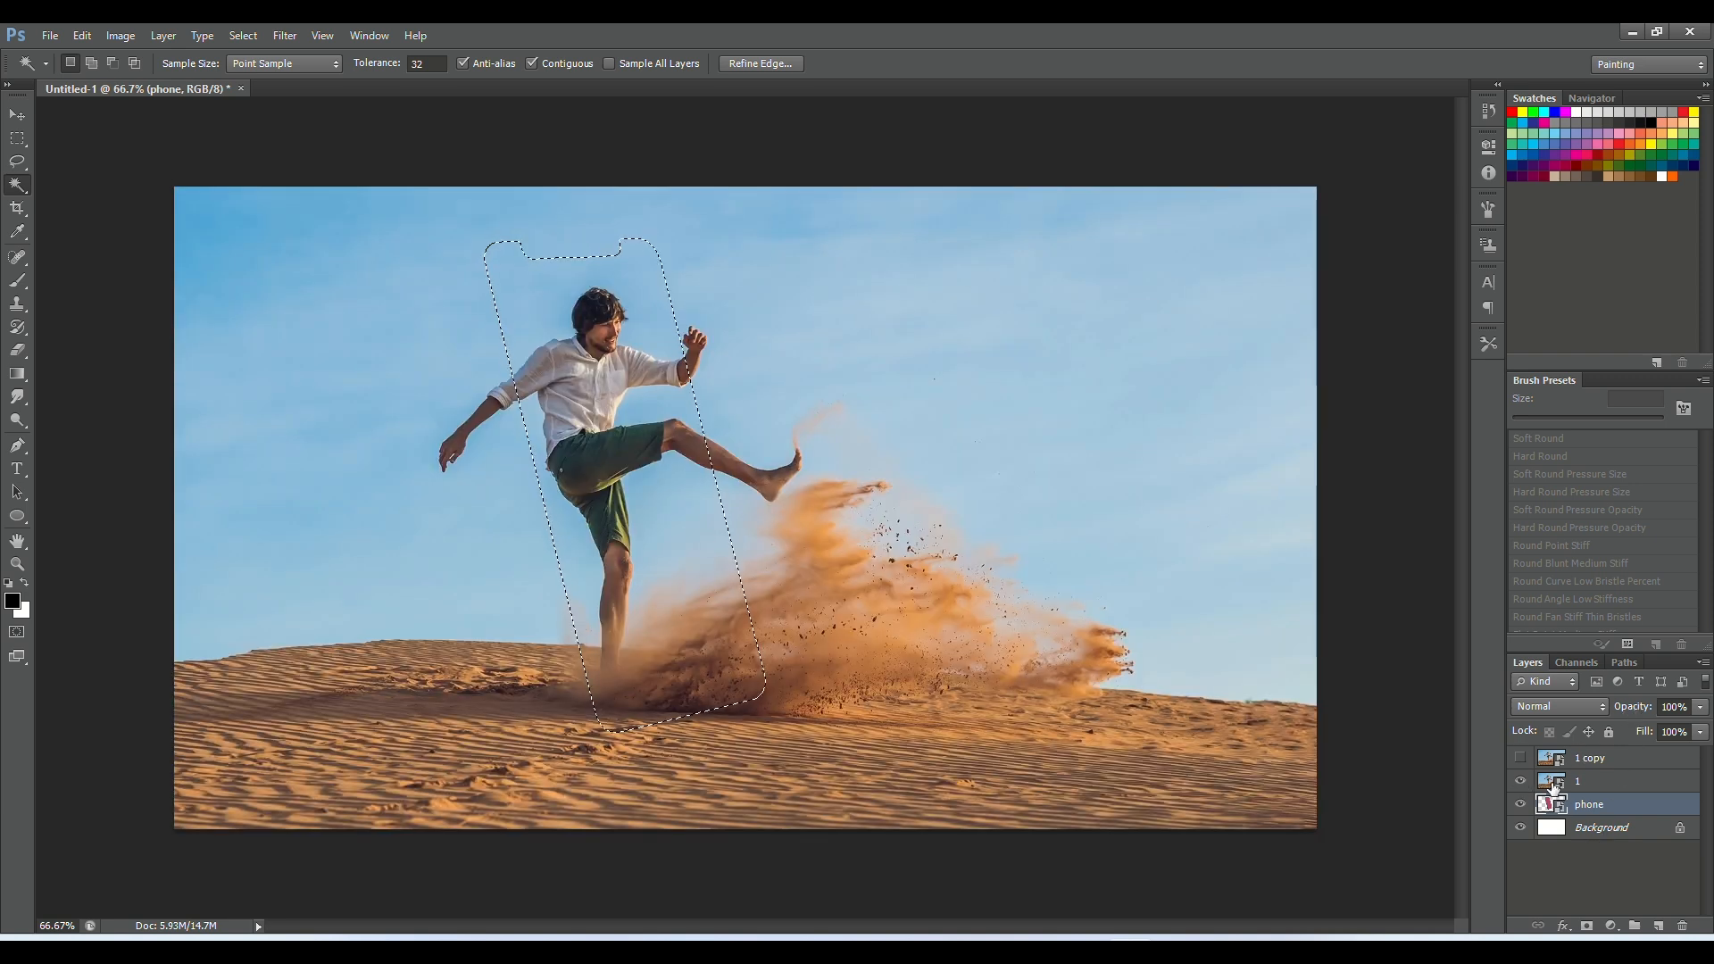
{"action": "left_click", "coordinate": [1554, 784]}
{"action": "left_click", "coordinate": [1586, 924]}
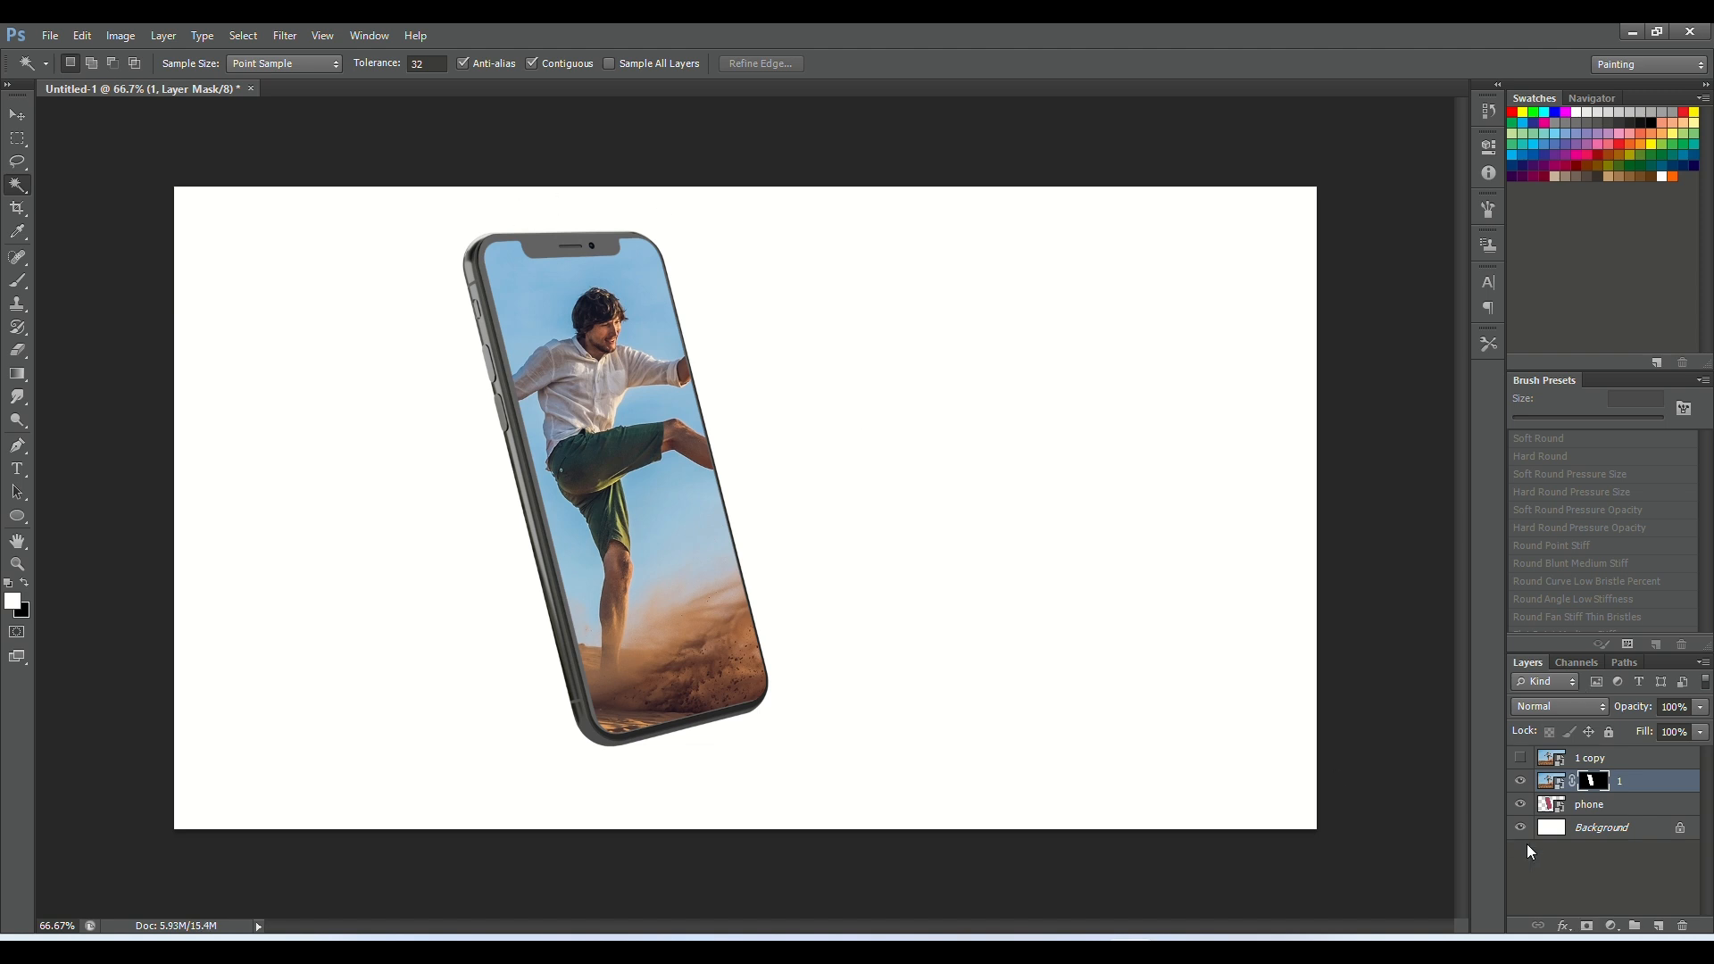
Load the phone layer's pixels as a selection and invert it so everything outside the phone is selected
{"action": "left_click", "coordinate": [1558, 804]}
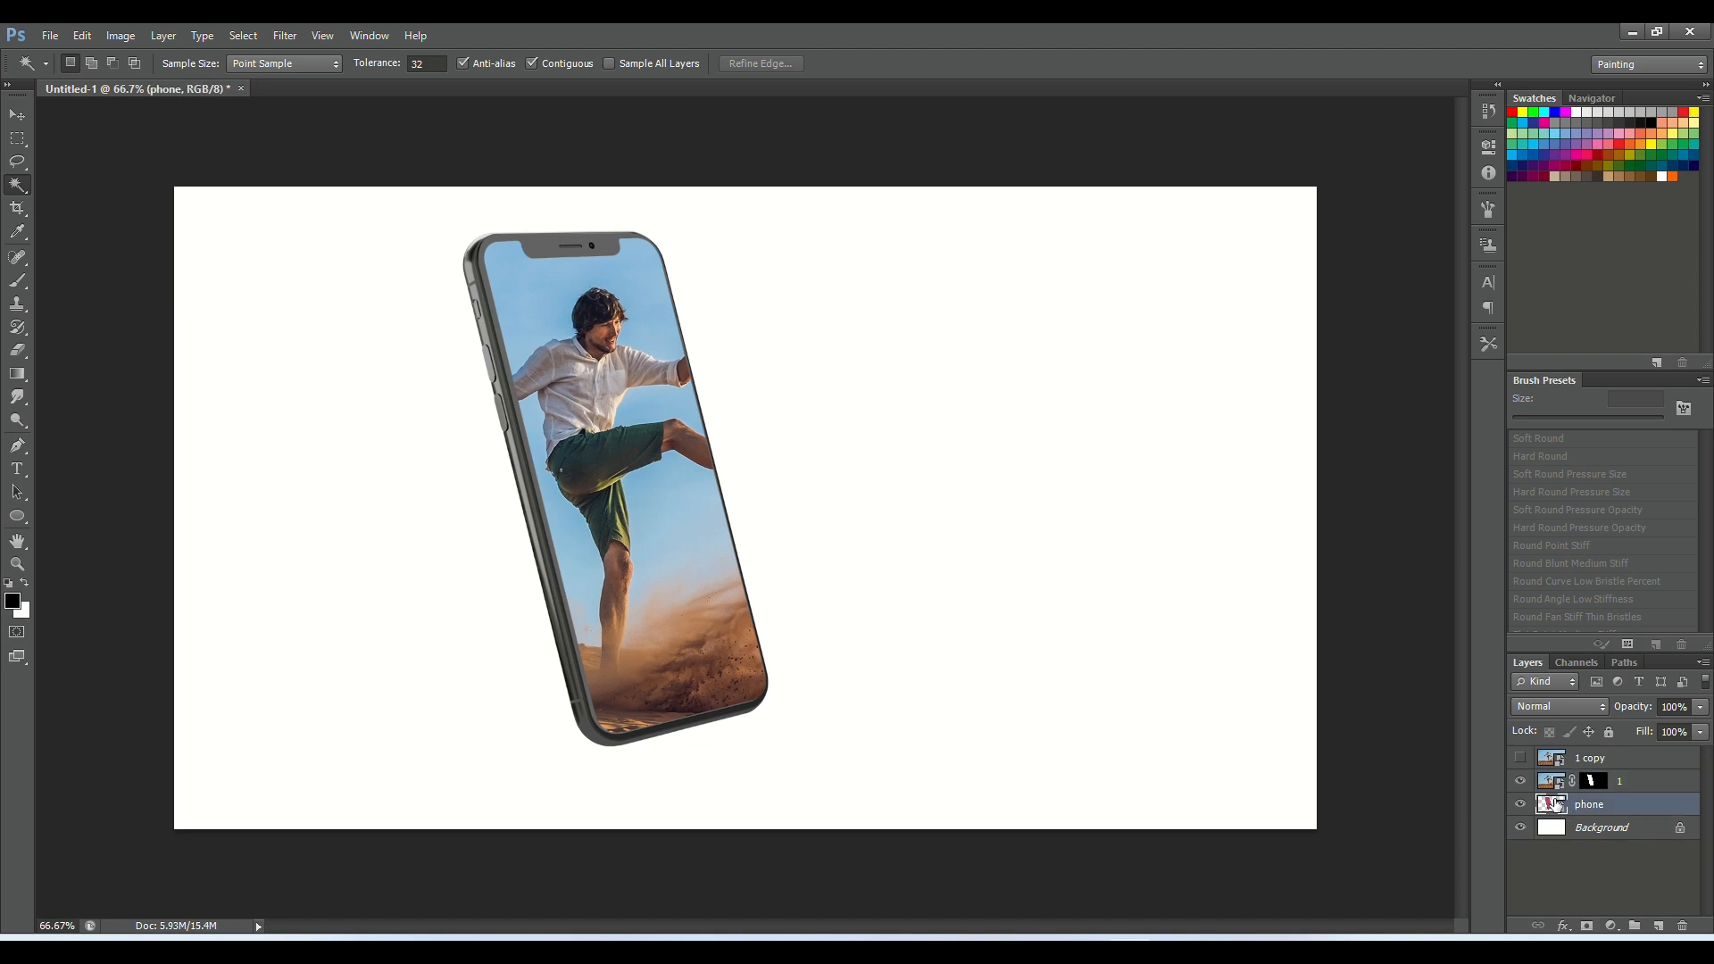
{"action": "right_click", "coordinate": [1558, 804]}
{"action": "left_click", "coordinate": [1512, 351]}
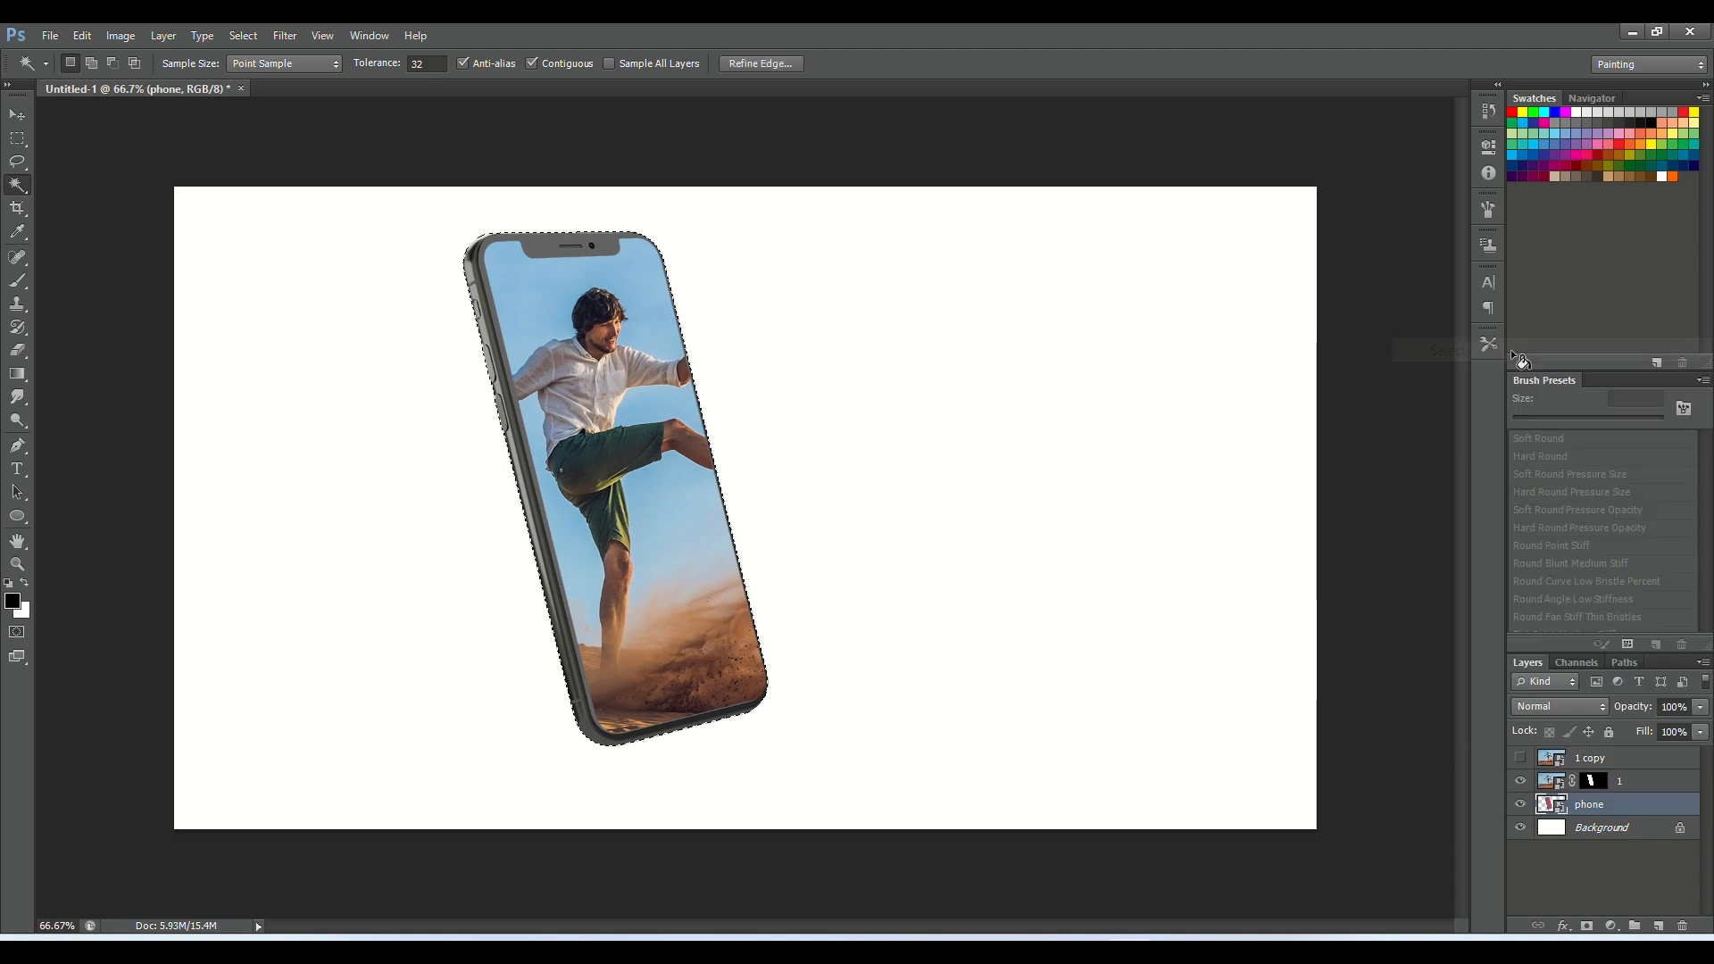
{"action": "left_click", "coordinate": [1553, 782]}
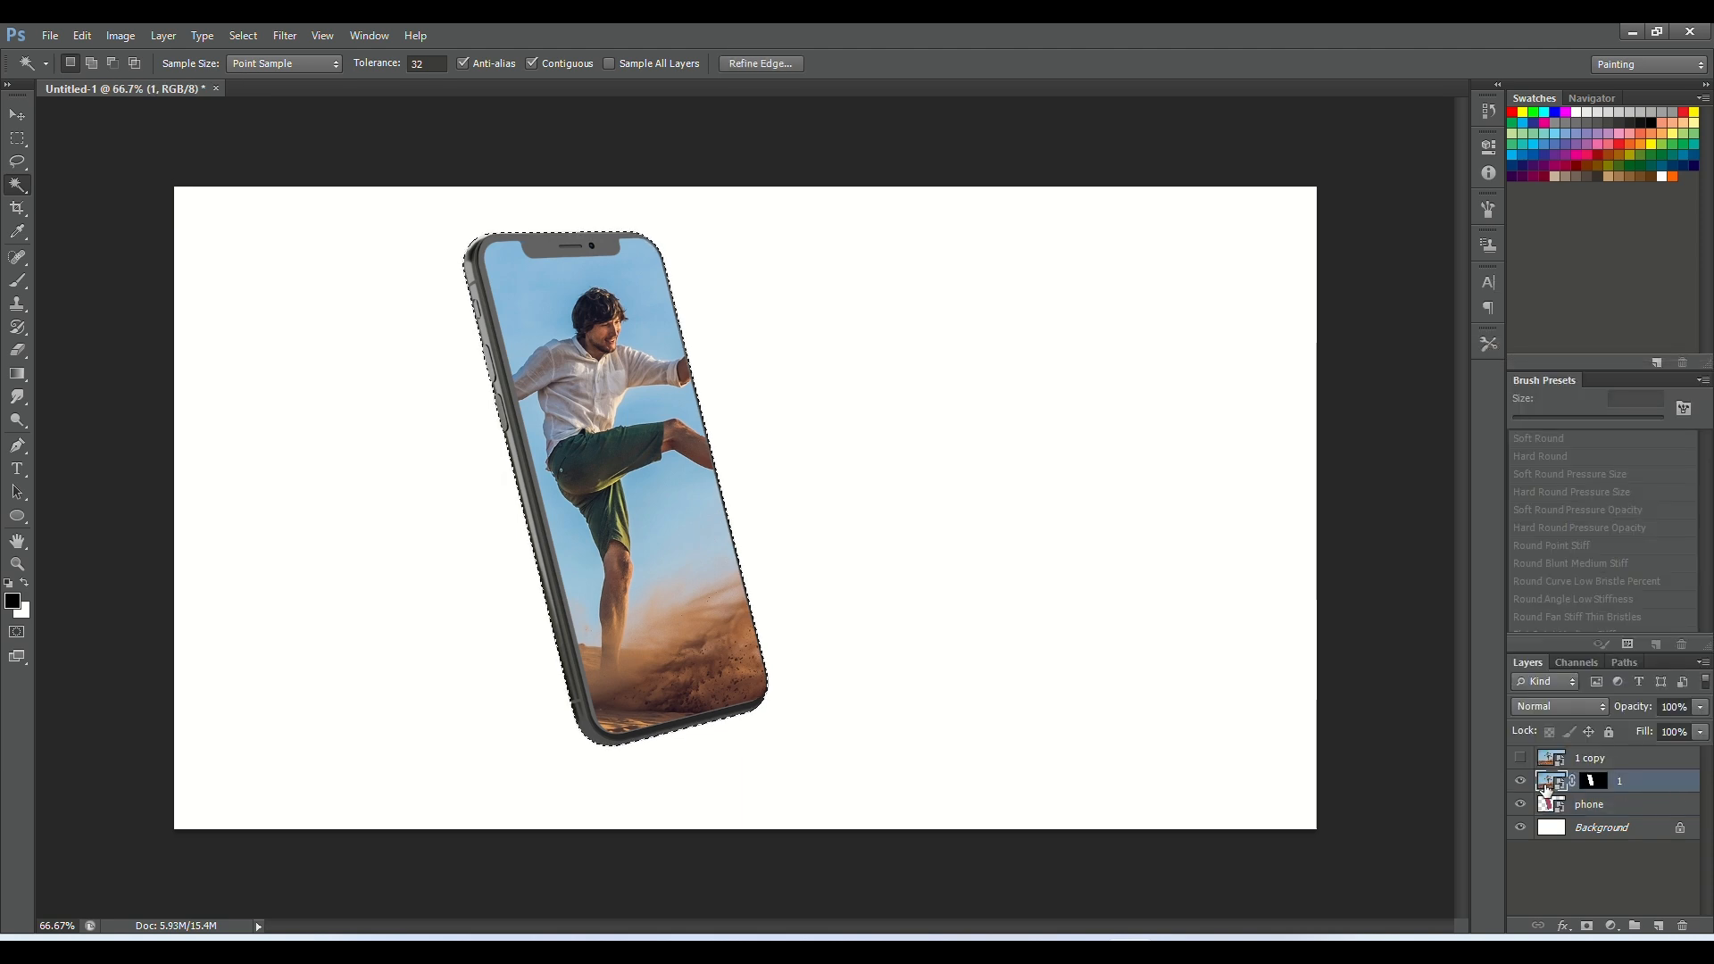
{"action": "left_click", "coordinate": [243, 36]}
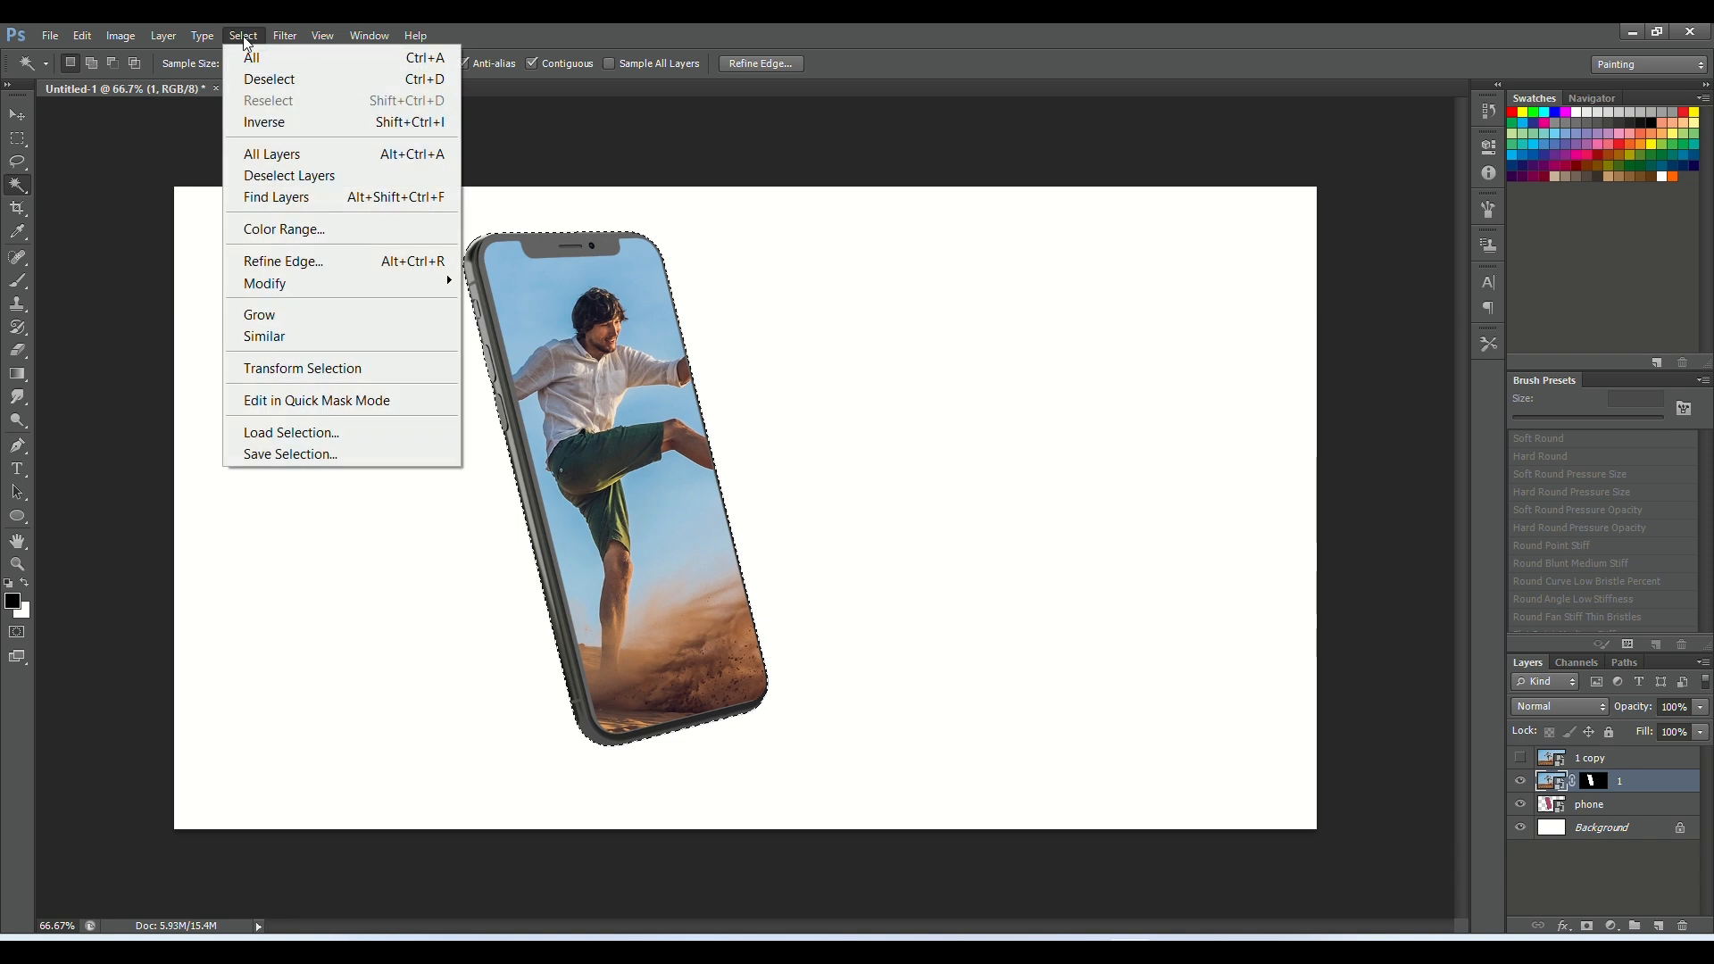
{"action": "left_click", "coordinate": [266, 122]}
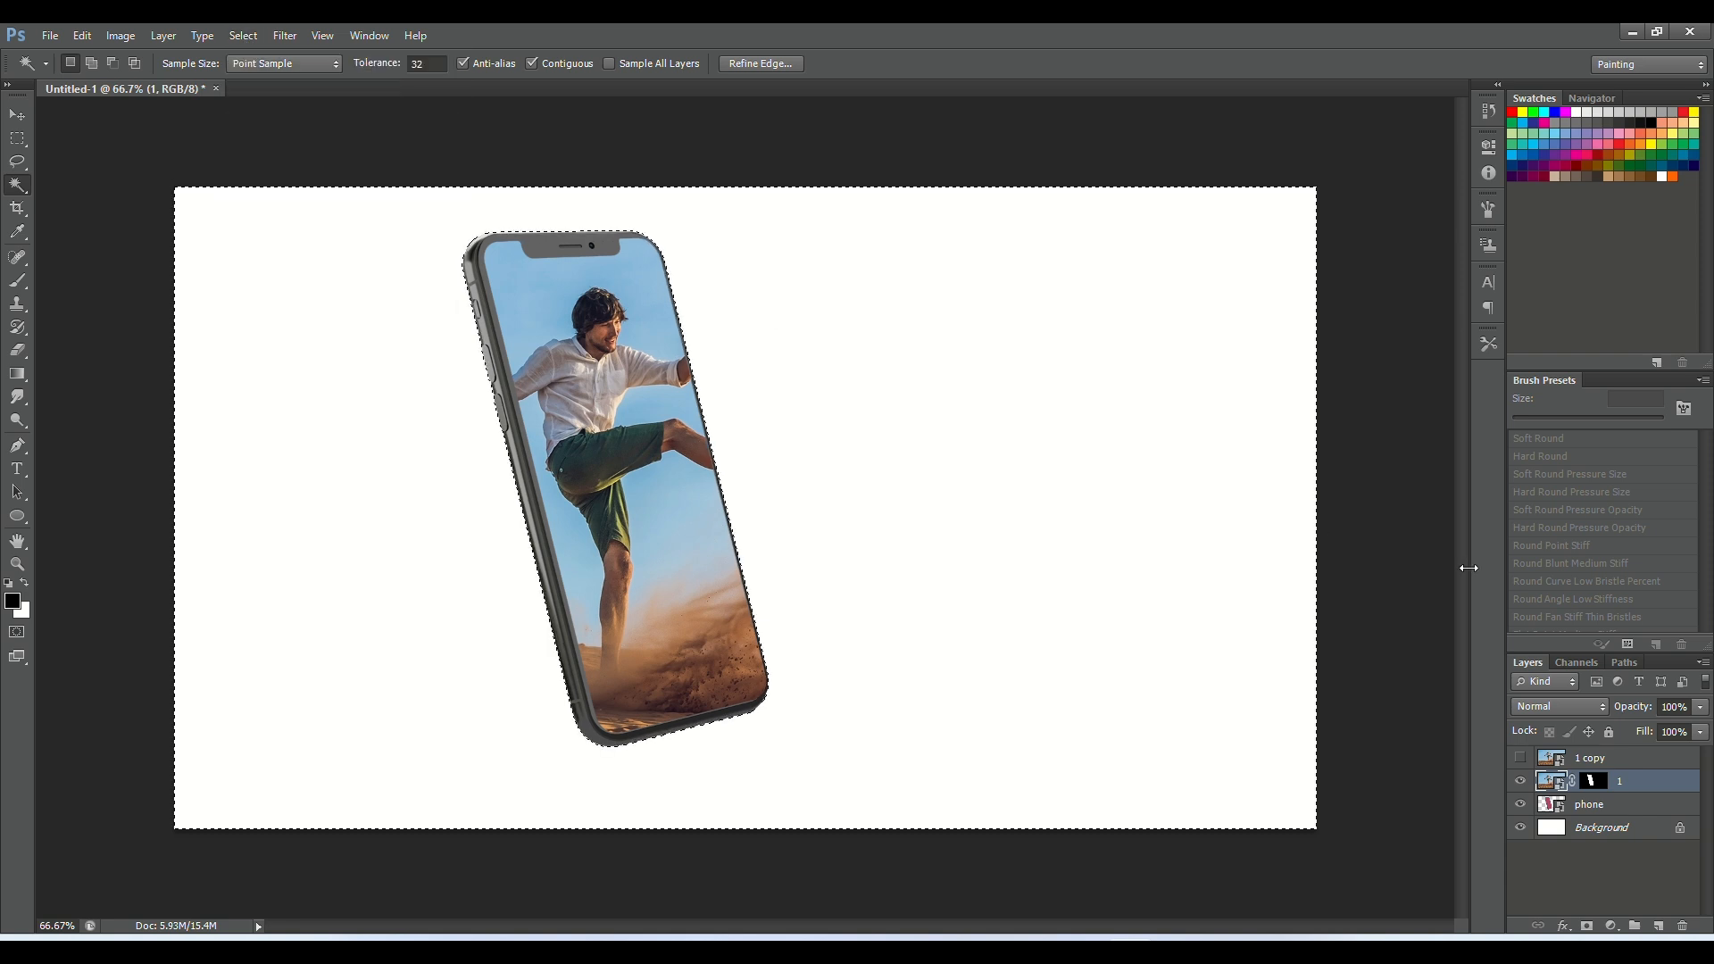
Show layer 1 copy and add a layer mask to it from the inverted phone selection
{"action": "left_click", "coordinate": [1553, 758]}
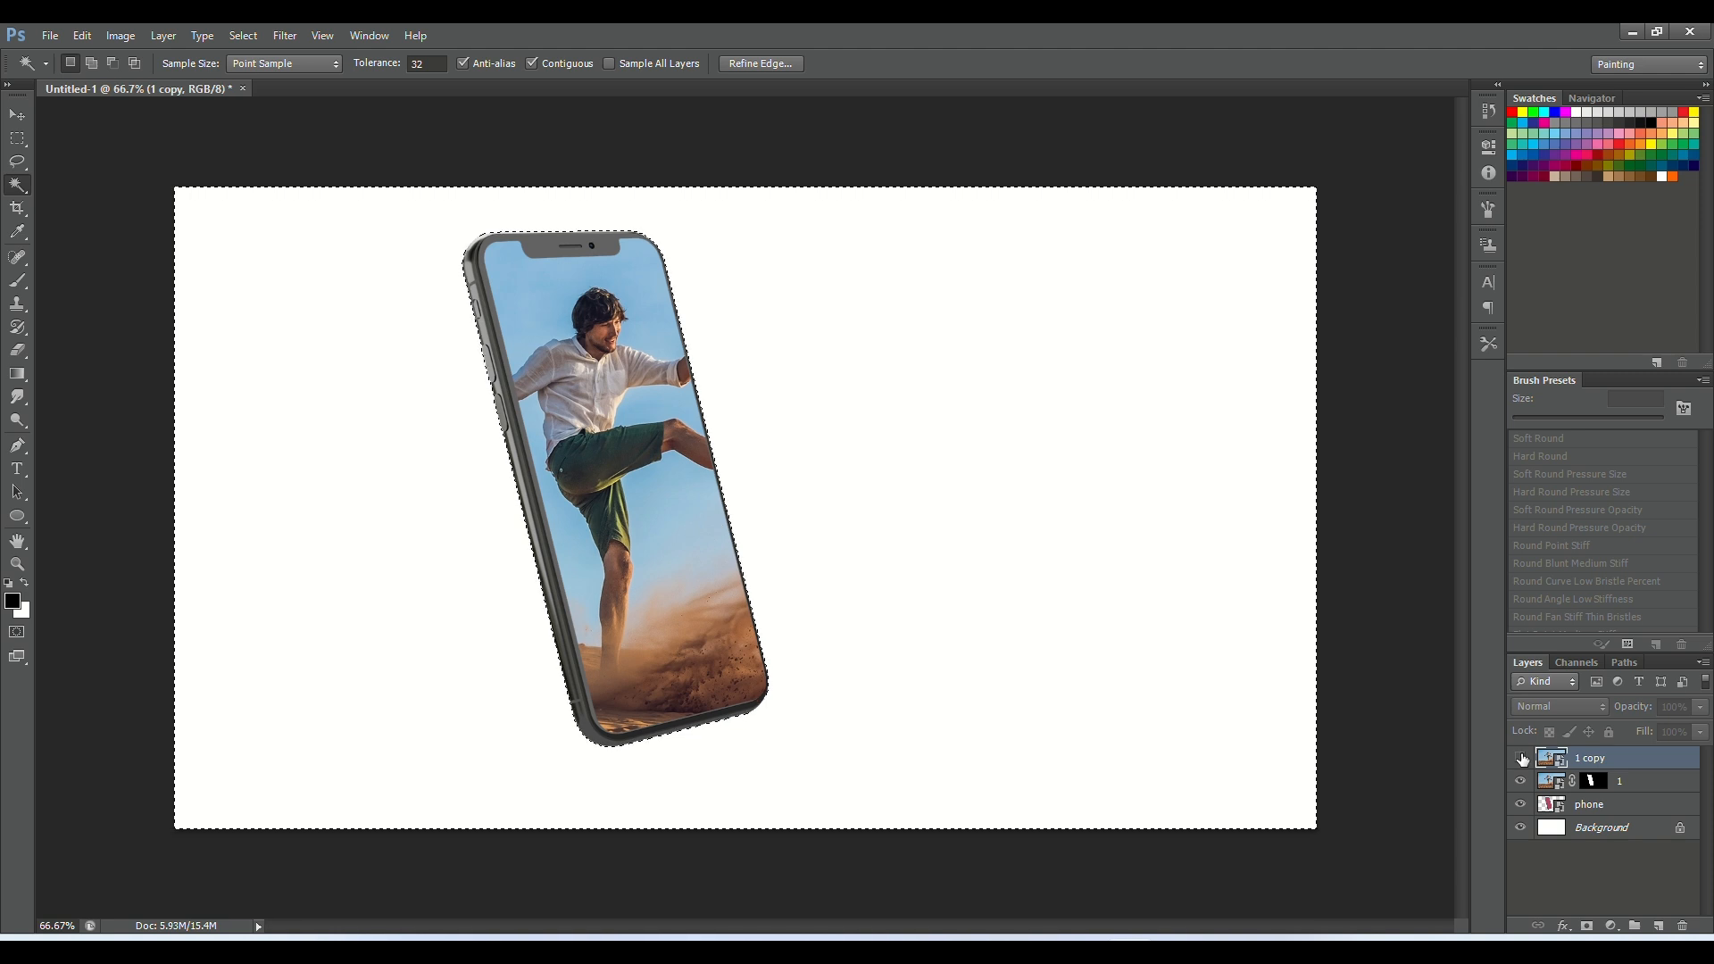
{"action": "left_click", "coordinate": [1521, 758]}
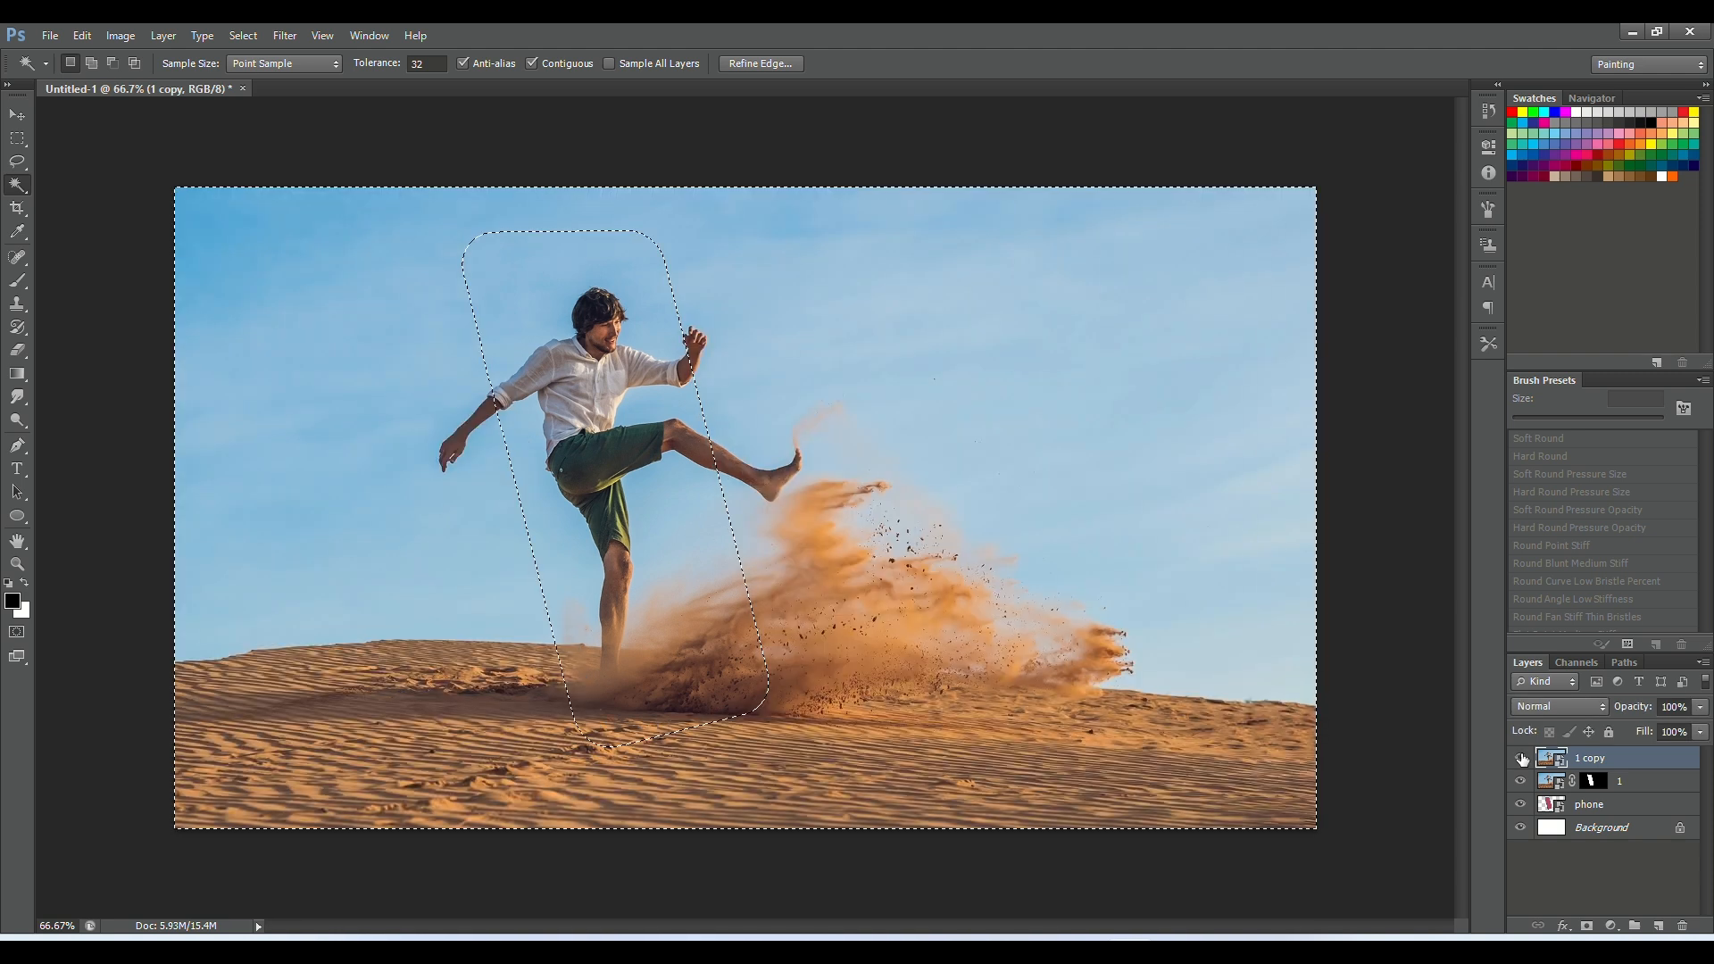
{"action": "left_click", "coordinate": [1587, 928]}
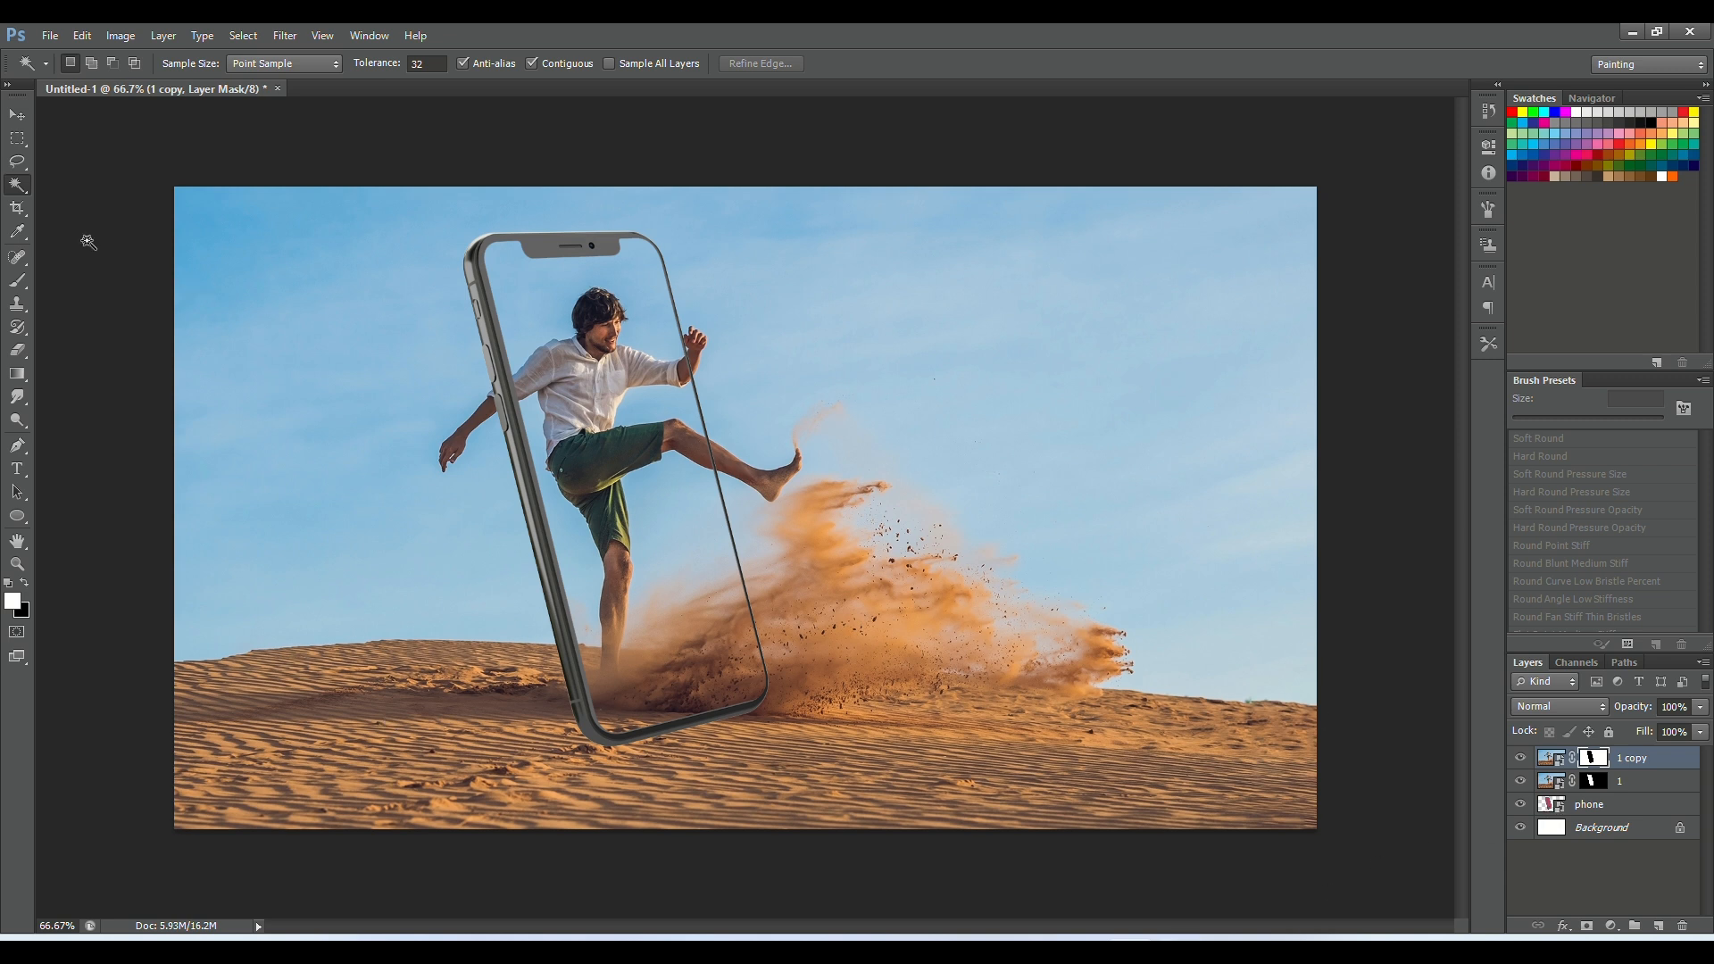
Outline the part of the kicking leg crossed by the phone's edge with the Lasso tool
{"action": "left_click", "coordinate": [18, 162]}
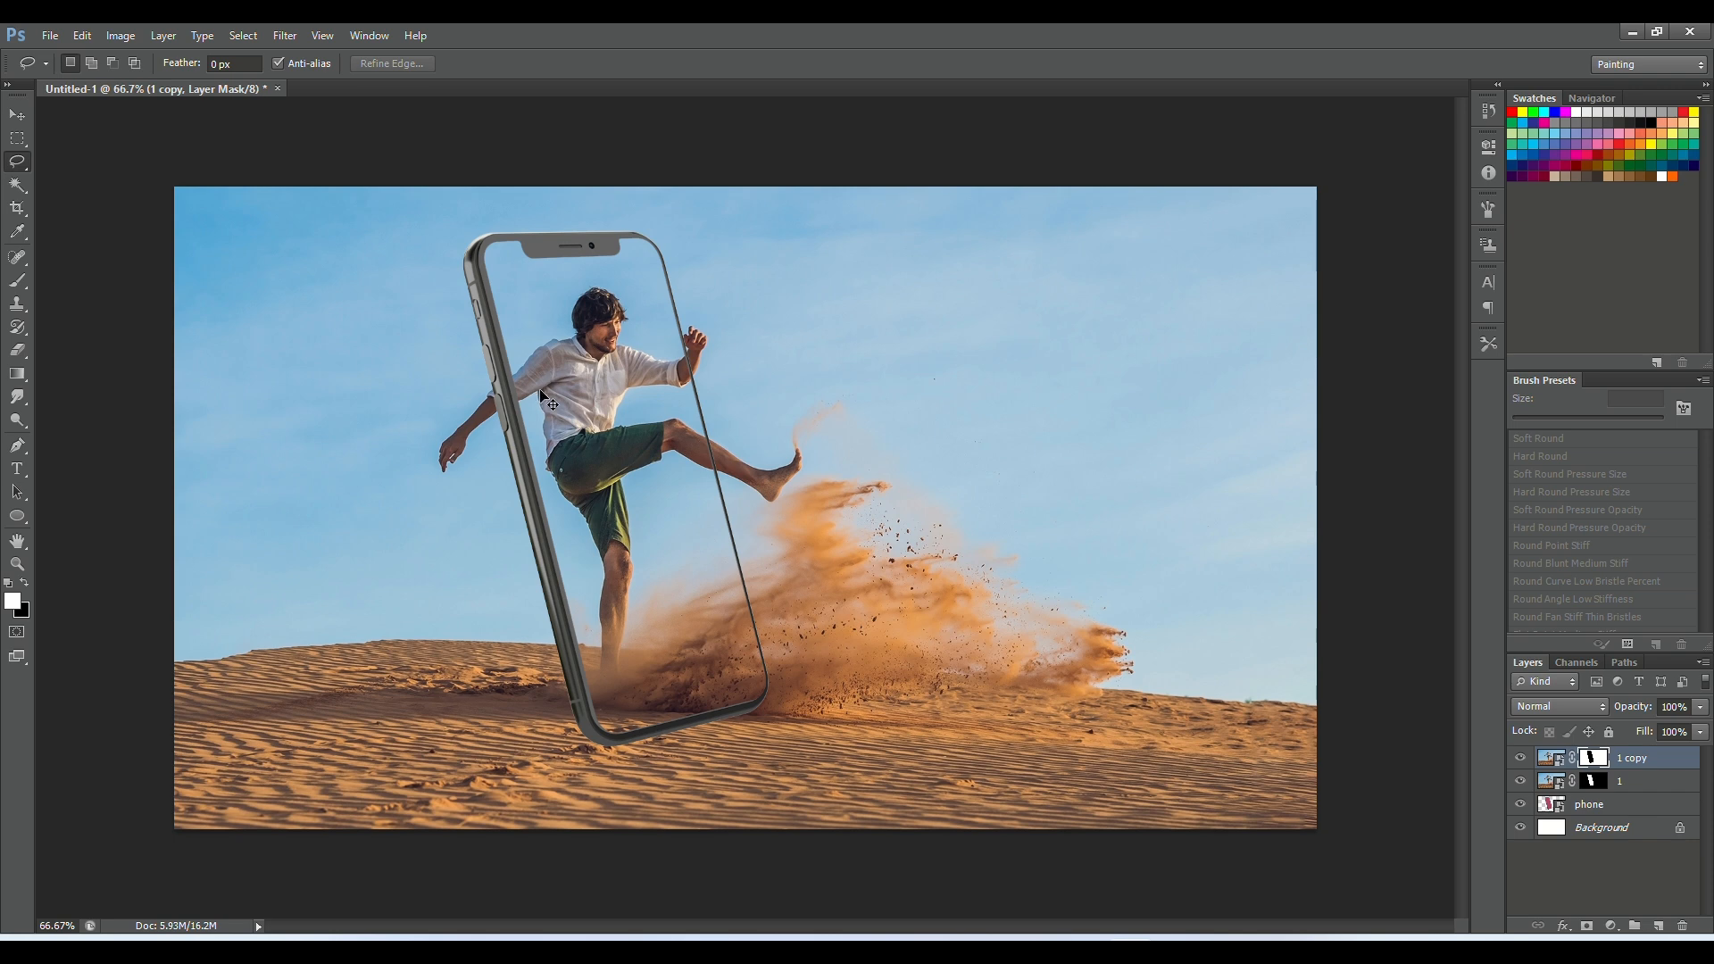
{"action": "key", "text": "ctrl+plus"}
{"action": "key", "text": "ctrl+plus"}
{"action": "key", "text": "ctrl+plus"}
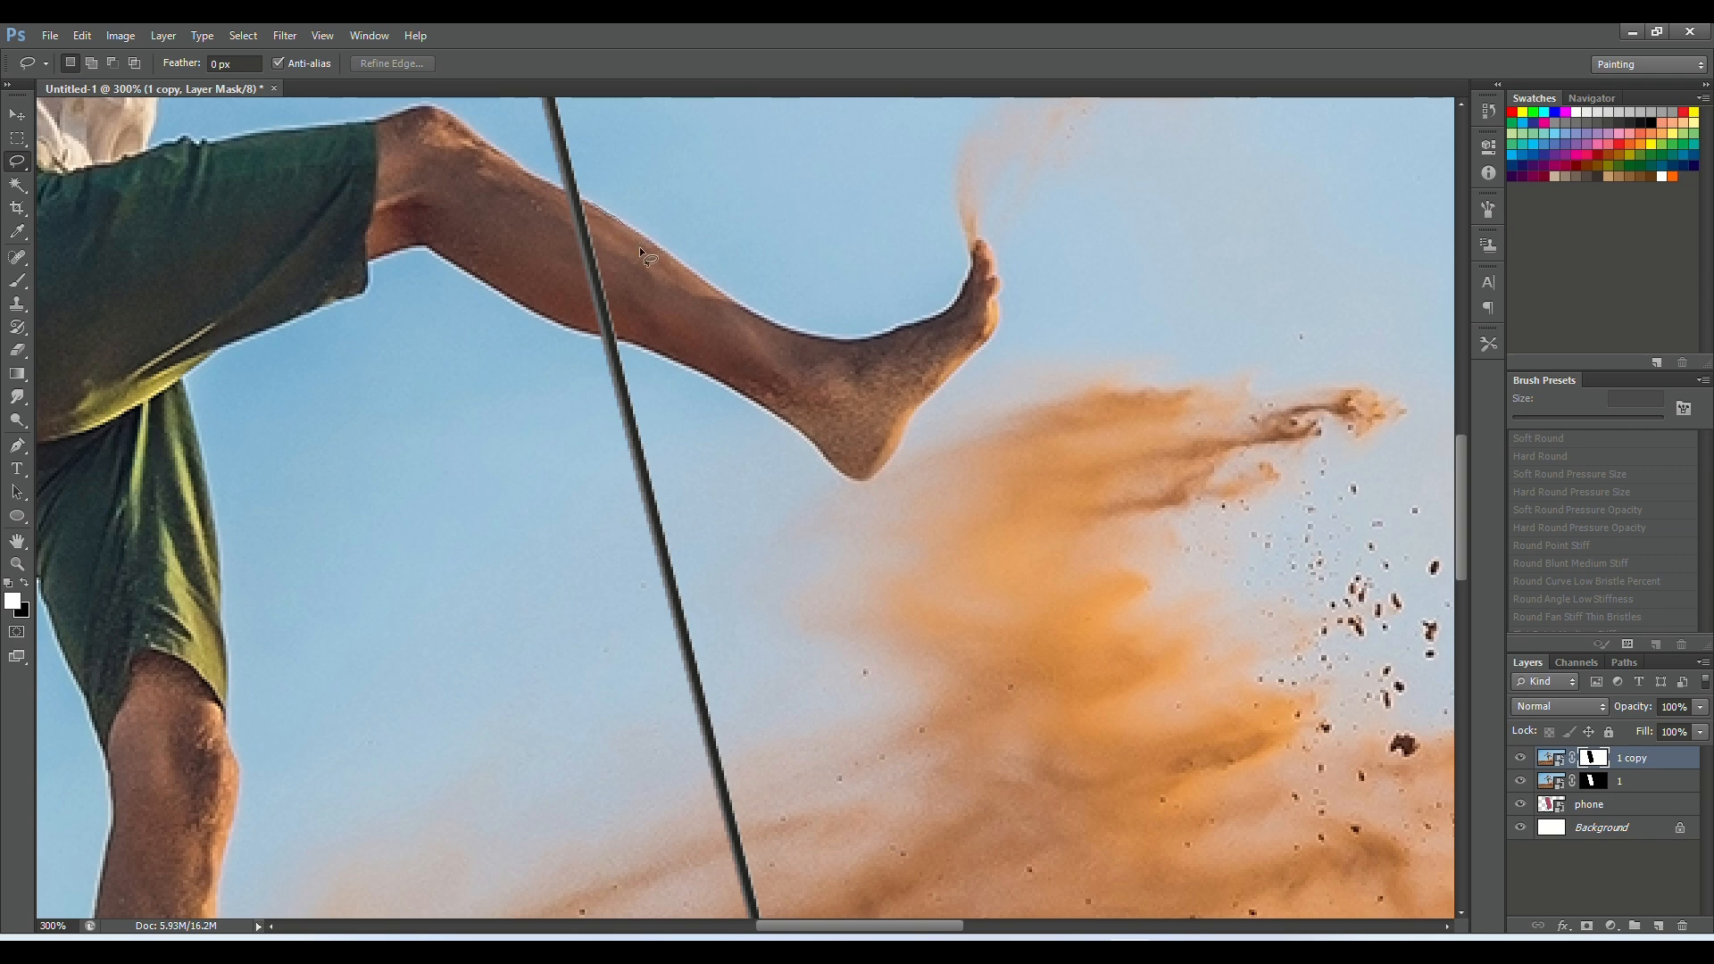
{"action": "mouse_move", "coordinate": [636, 265]}
{"action": "left_mouse_down"}
{"action": "mouse_move", "coordinate": [629, 339]}
{"action": "mouse_move", "coordinate": [613, 341]}
{"action": "left_mouse_up"}
{"action": "left_click_drag", "start_coordinate": [528, 184], "coordinate": [590, 207]}
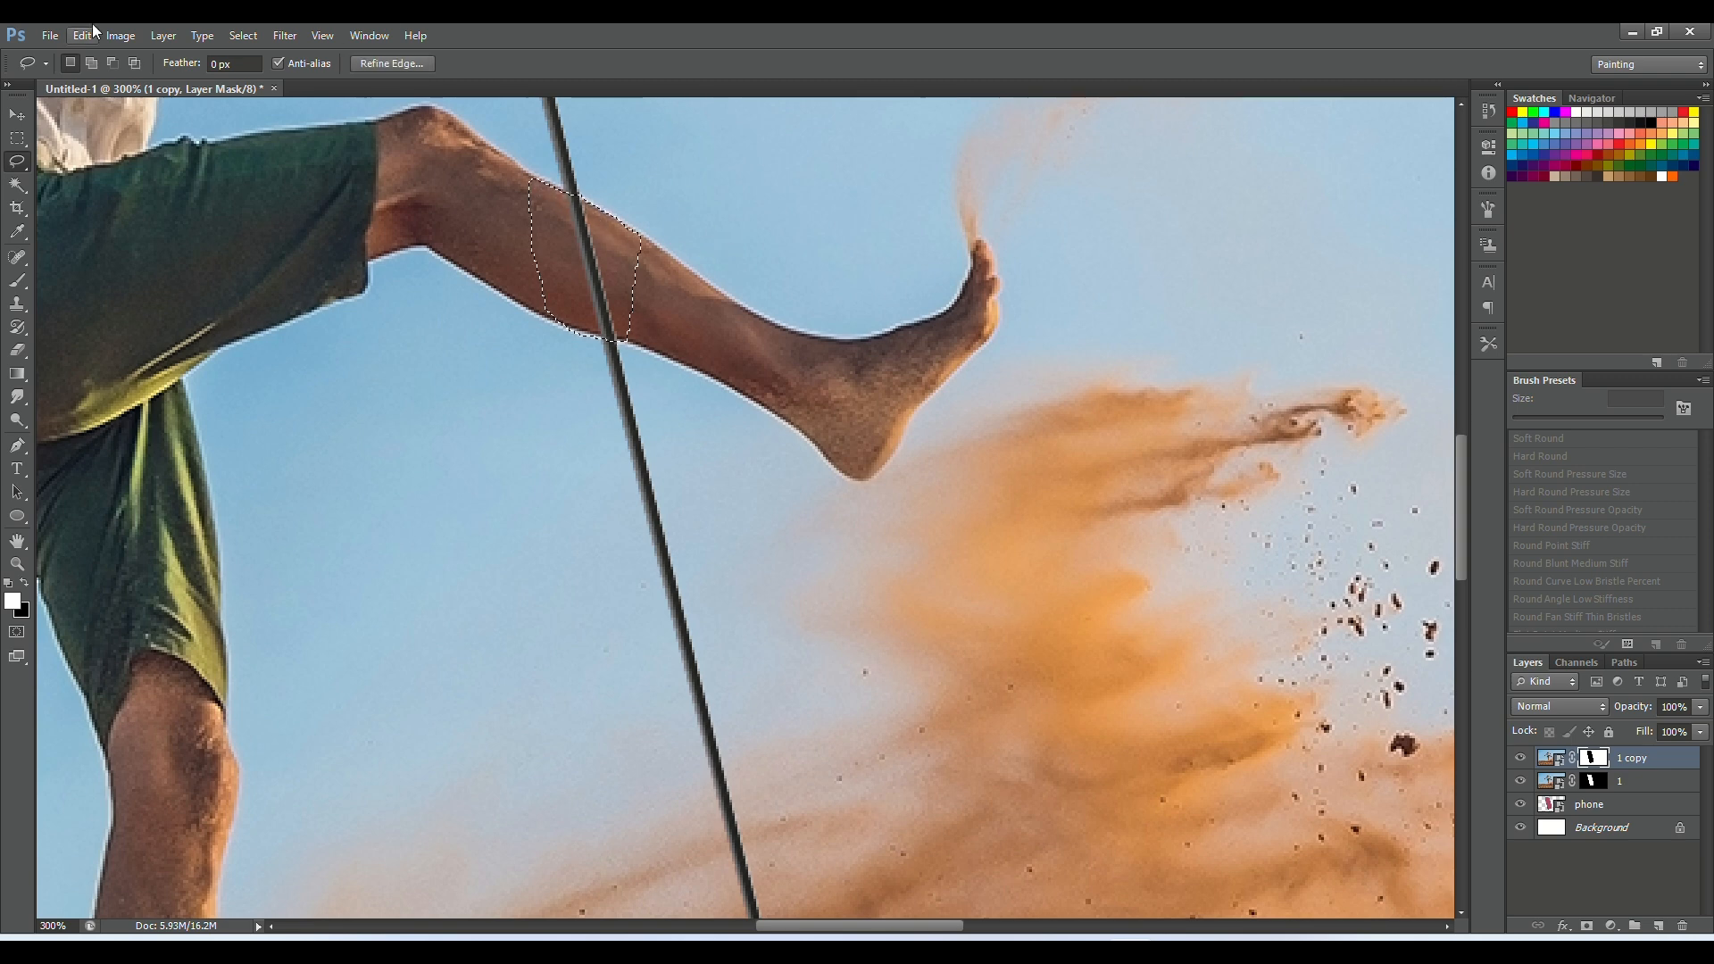
Paint white on the 1 copy mask with a 15 px brush to bring the selected leg area over the phone edge, and deselect
{"action": "left_click", "coordinate": [25, 287]}
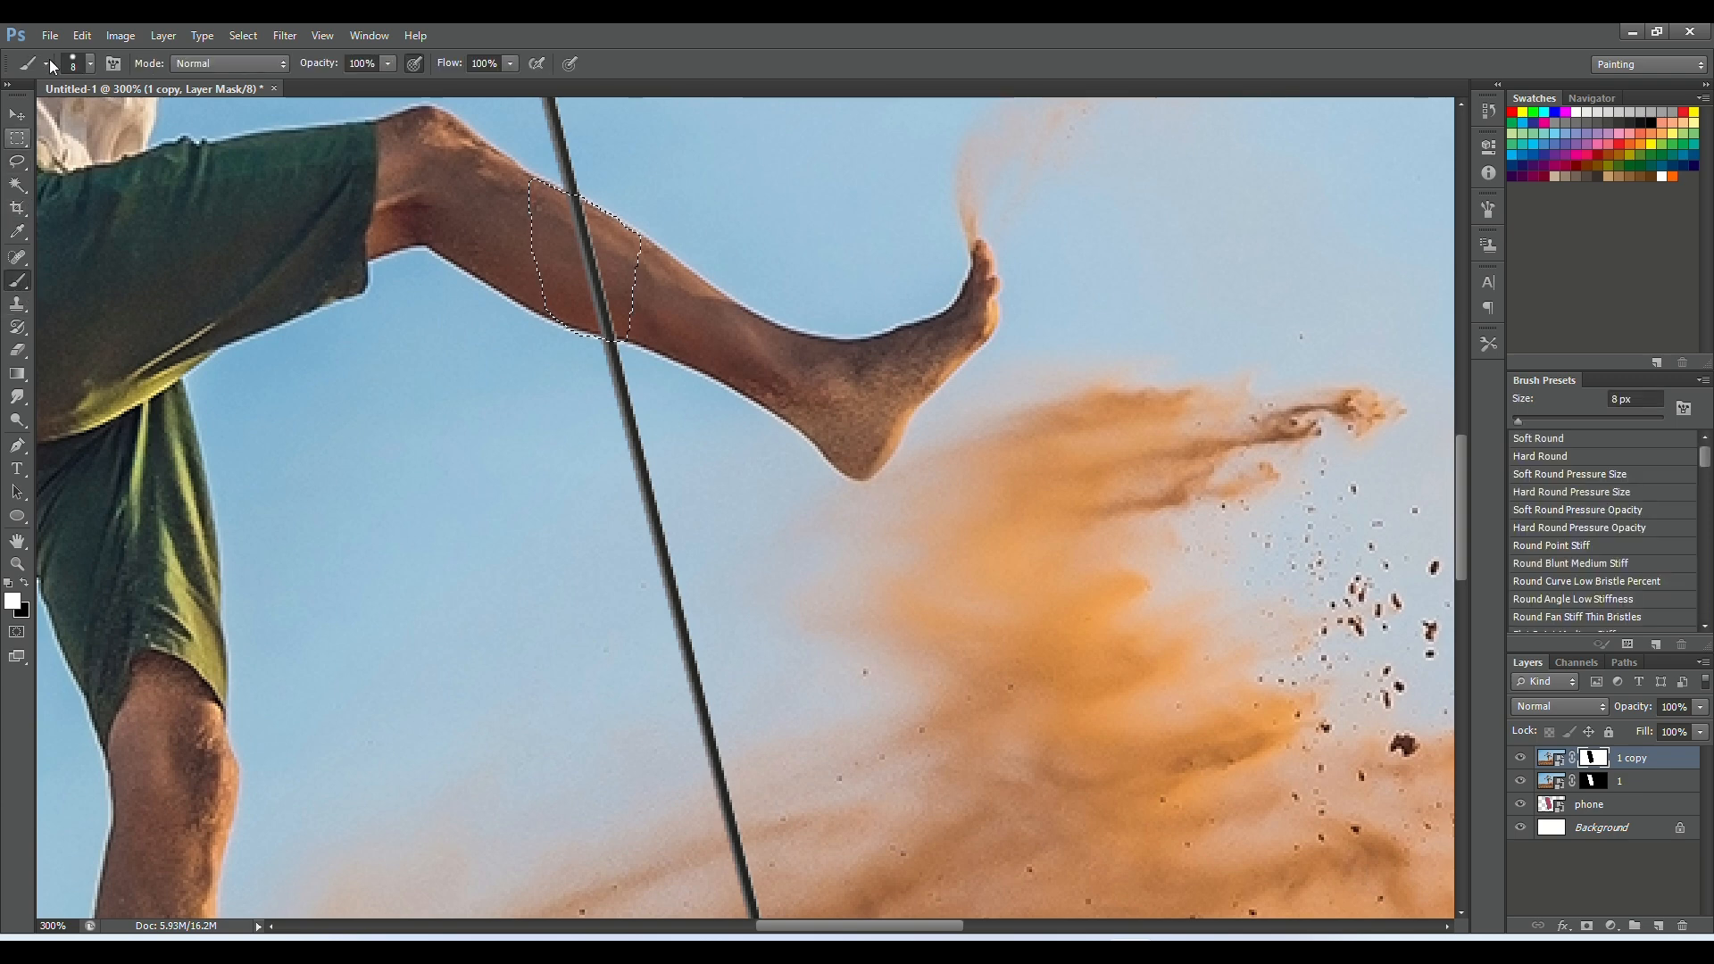
{"action": "left_click", "coordinate": [89, 63]}
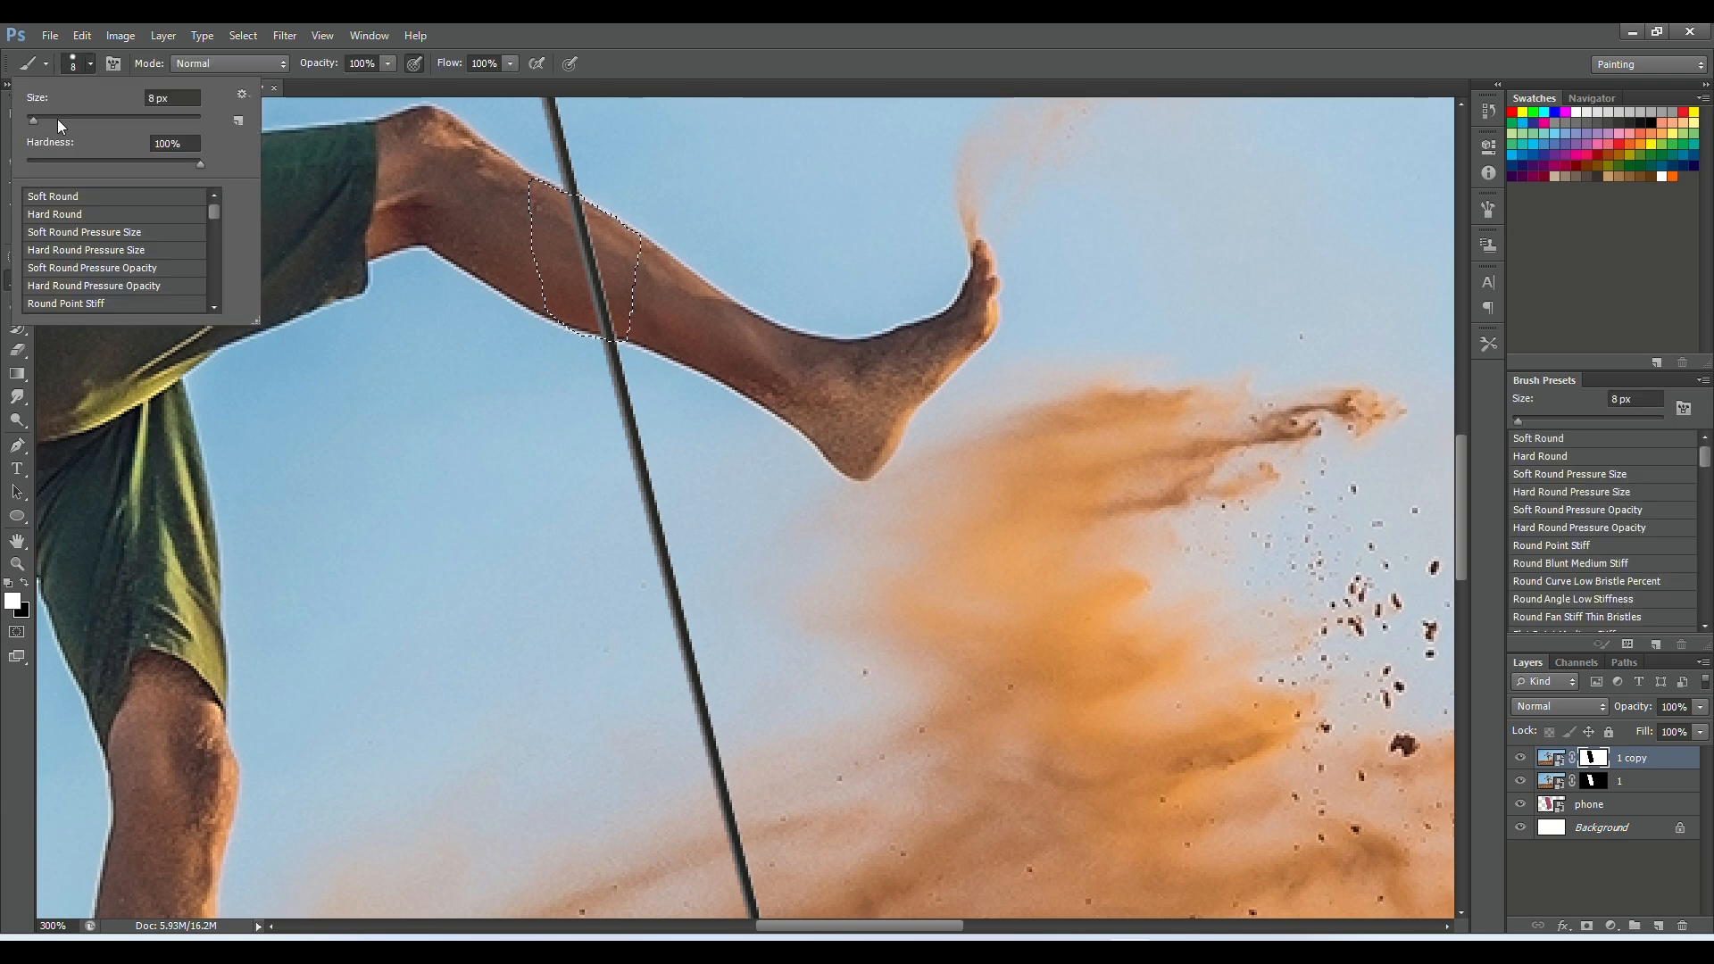
{"action": "left_click", "coordinate": [174, 97]}
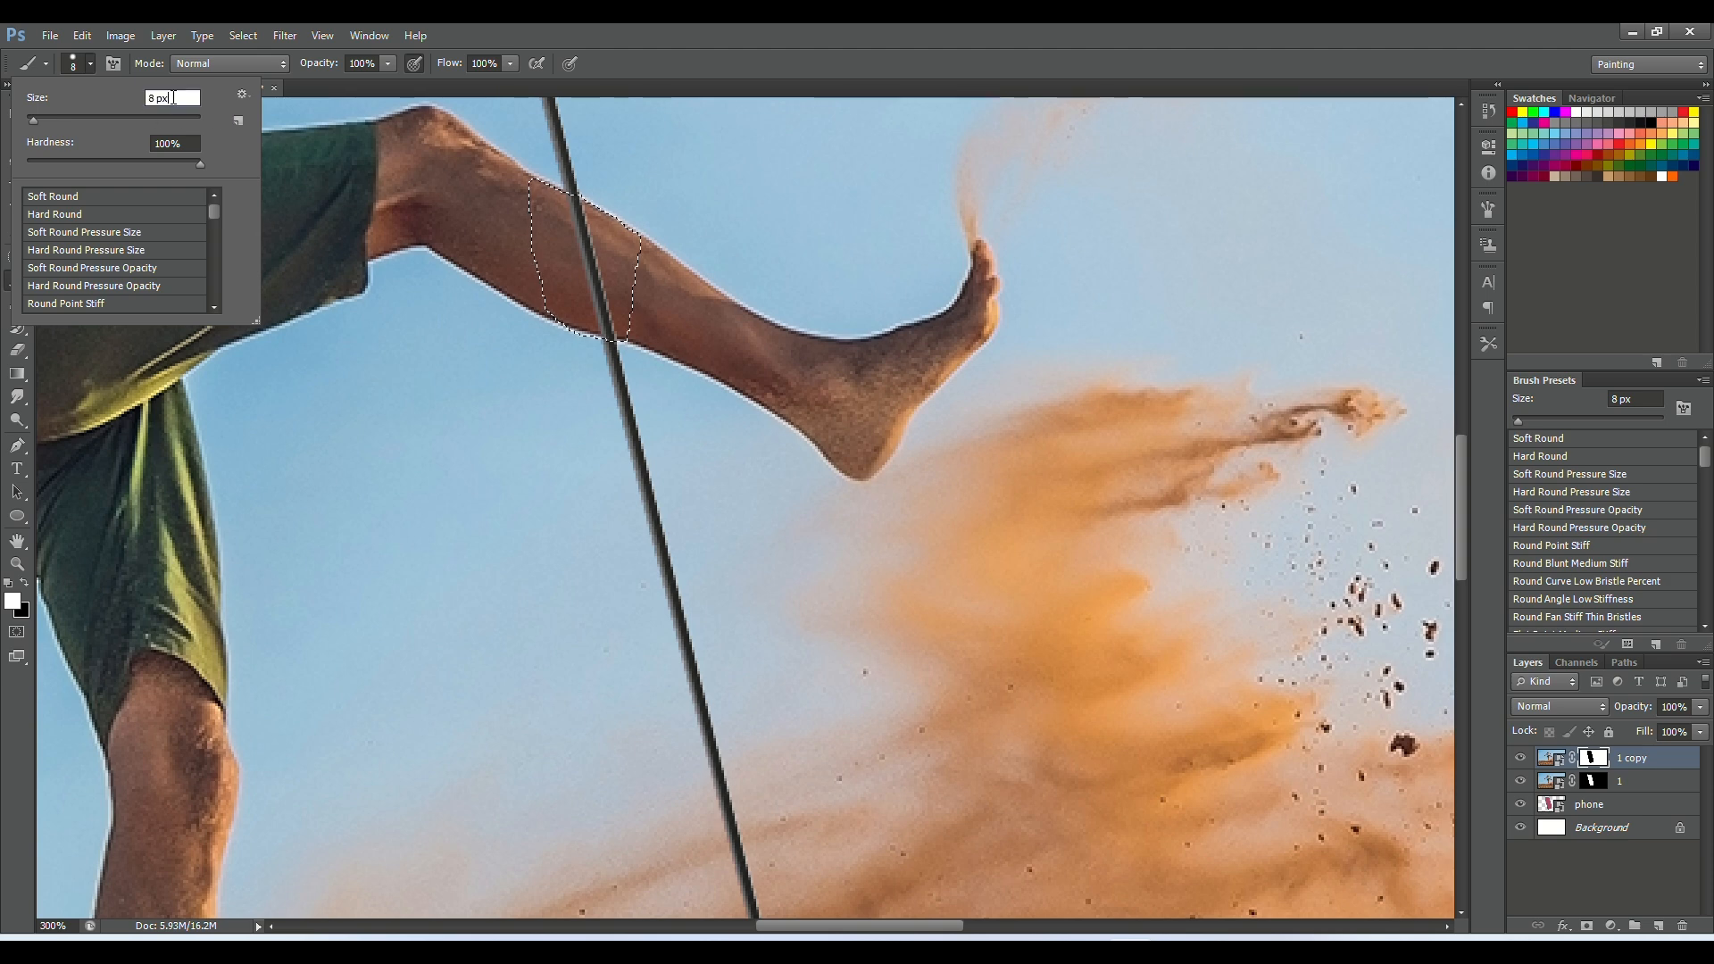
{"action": "key", "text": "BackSpace"}
{"action": "key", "text": "BackSpace"}
{"action": "key", "text": "BackSpace"}
{"action": "key", "text": "BackSpace"}
{"action": "type", "text": "15px"}
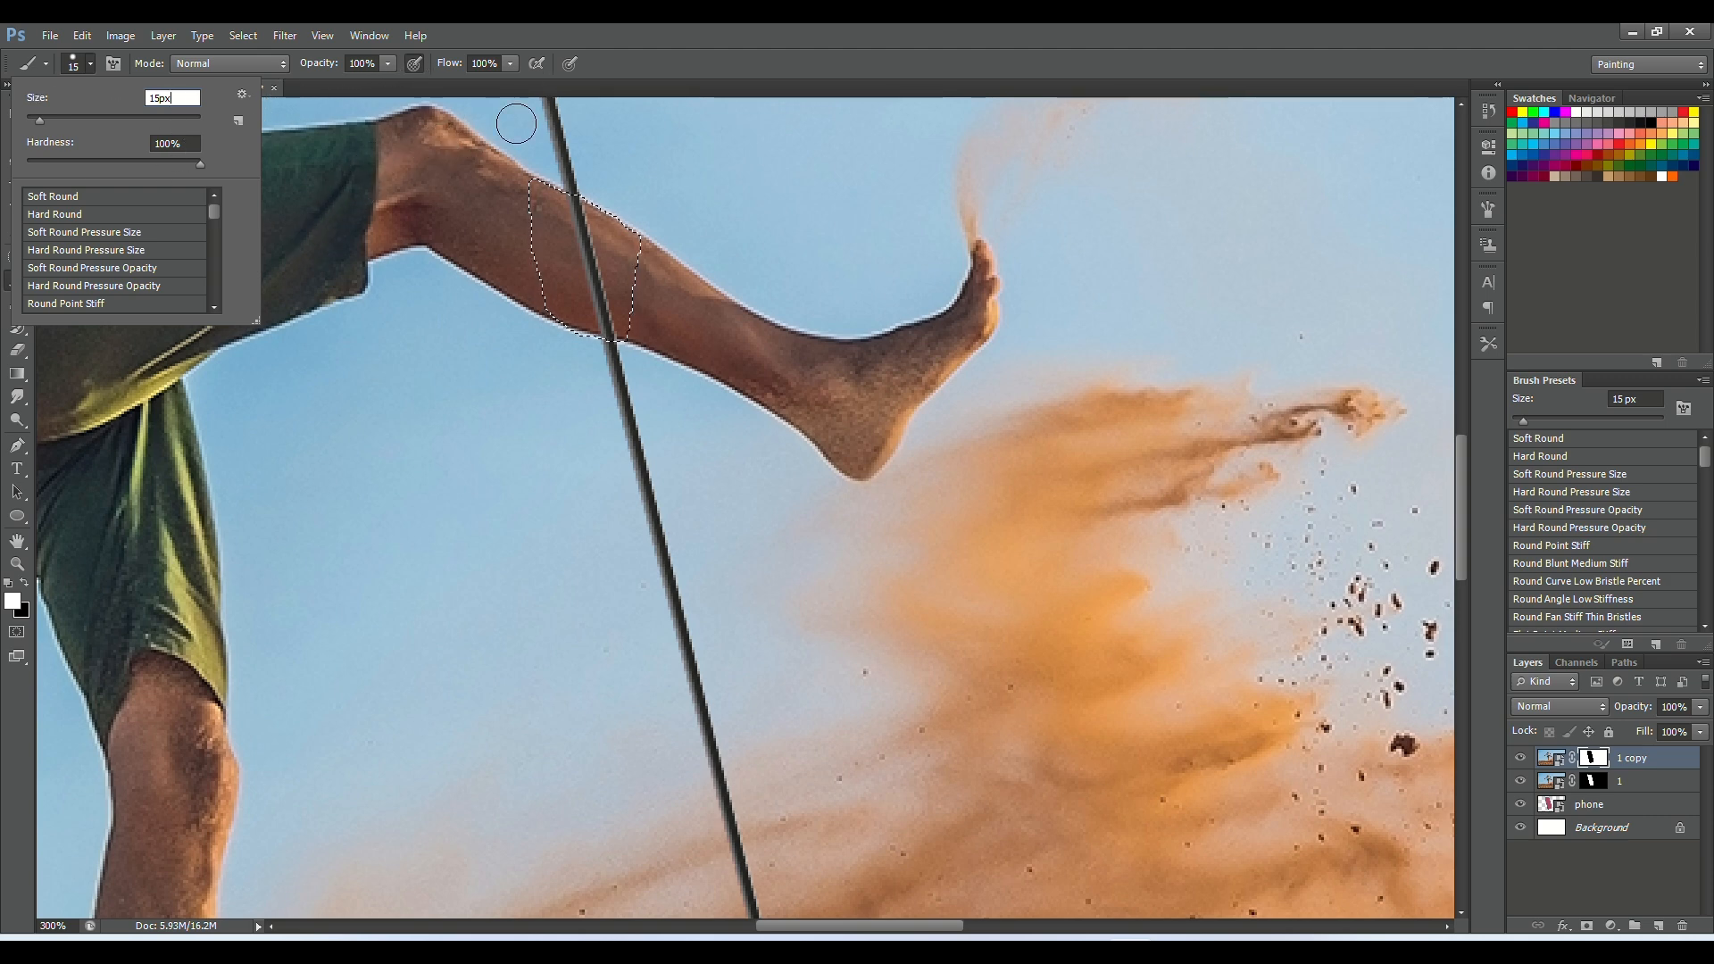
{"action": "key", "text": "Return"}
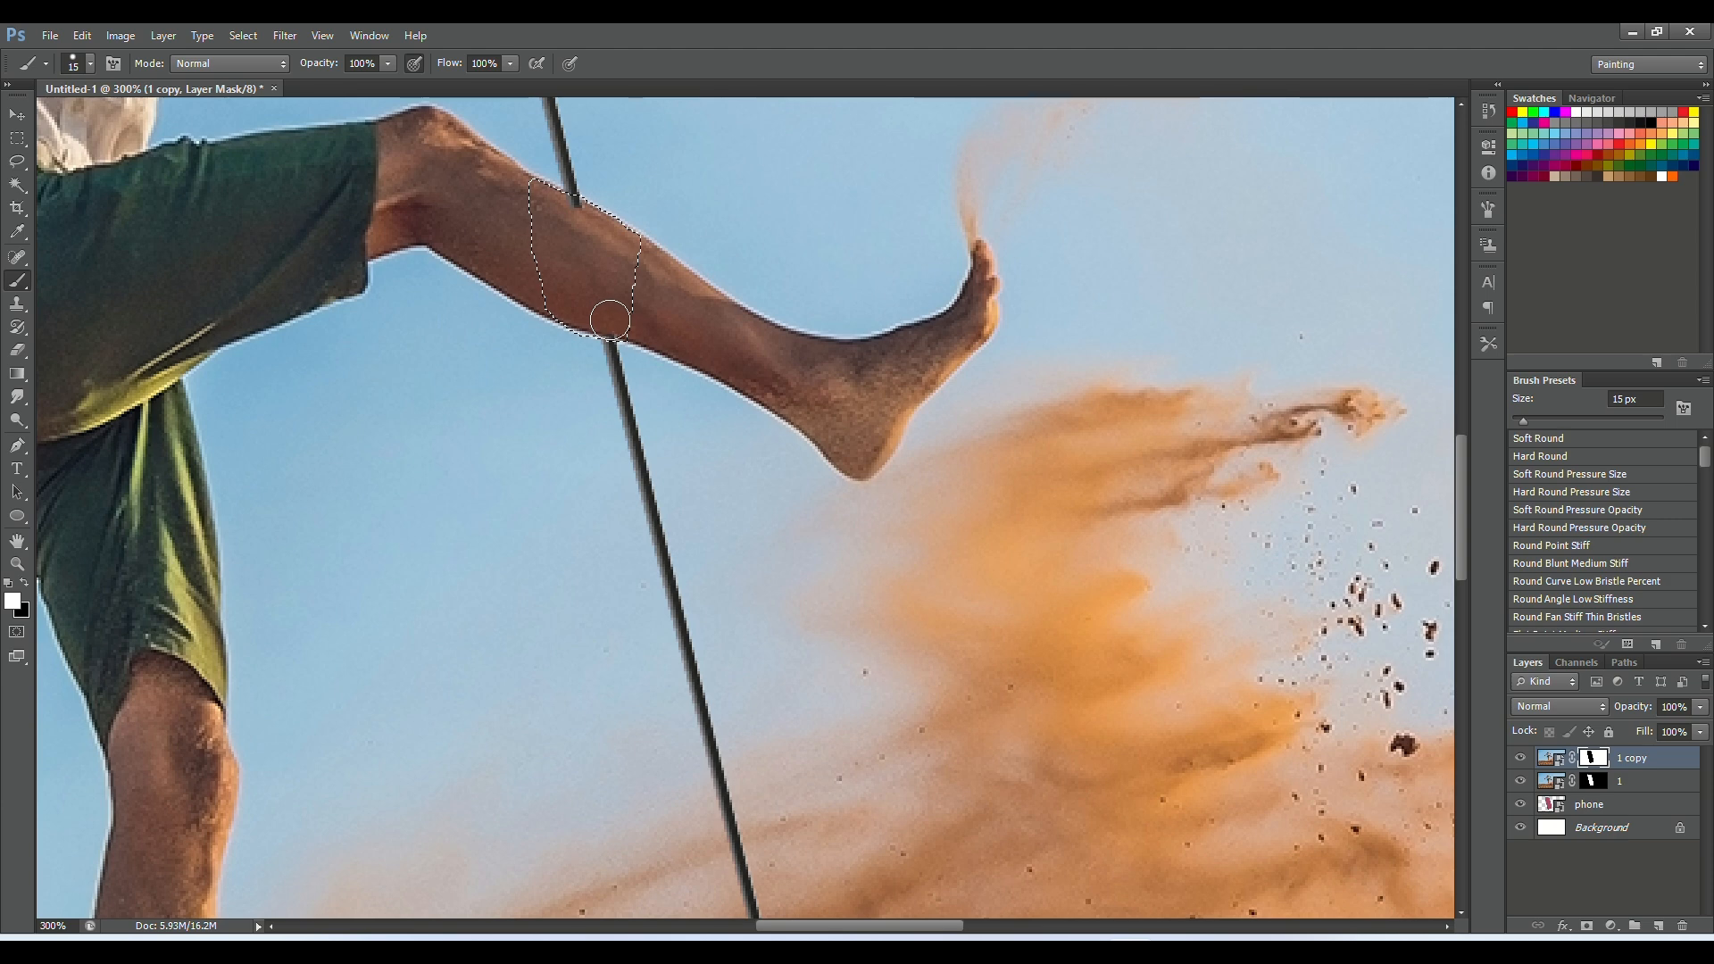
{"action": "mouse_move", "coordinate": [578, 218]}
{"action": "left_mouse_down"}
{"action": "mouse_move", "coordinate": [601, 282]}
{"action": "mouse_move", "coordinate": [576, 239]}
{"action": "left_mouse_up"}
{"action": "key", "text": "ctrl+d"}
Outline the sleeve and forearm area crossed by the phone's thick side frame with the Lasso tool
{"action": "left_click_drag", "start_coordinate": [890, 929], "coordinate": [770, 923]}
{"action": "scroll", "coordinate": [667, 724], "scroll_direction": "up", "scroll_amount": 3}
{"action": "scroll", "coordinate": [667, 725], "scroll_direction": "up", "scroll_amount": 5}
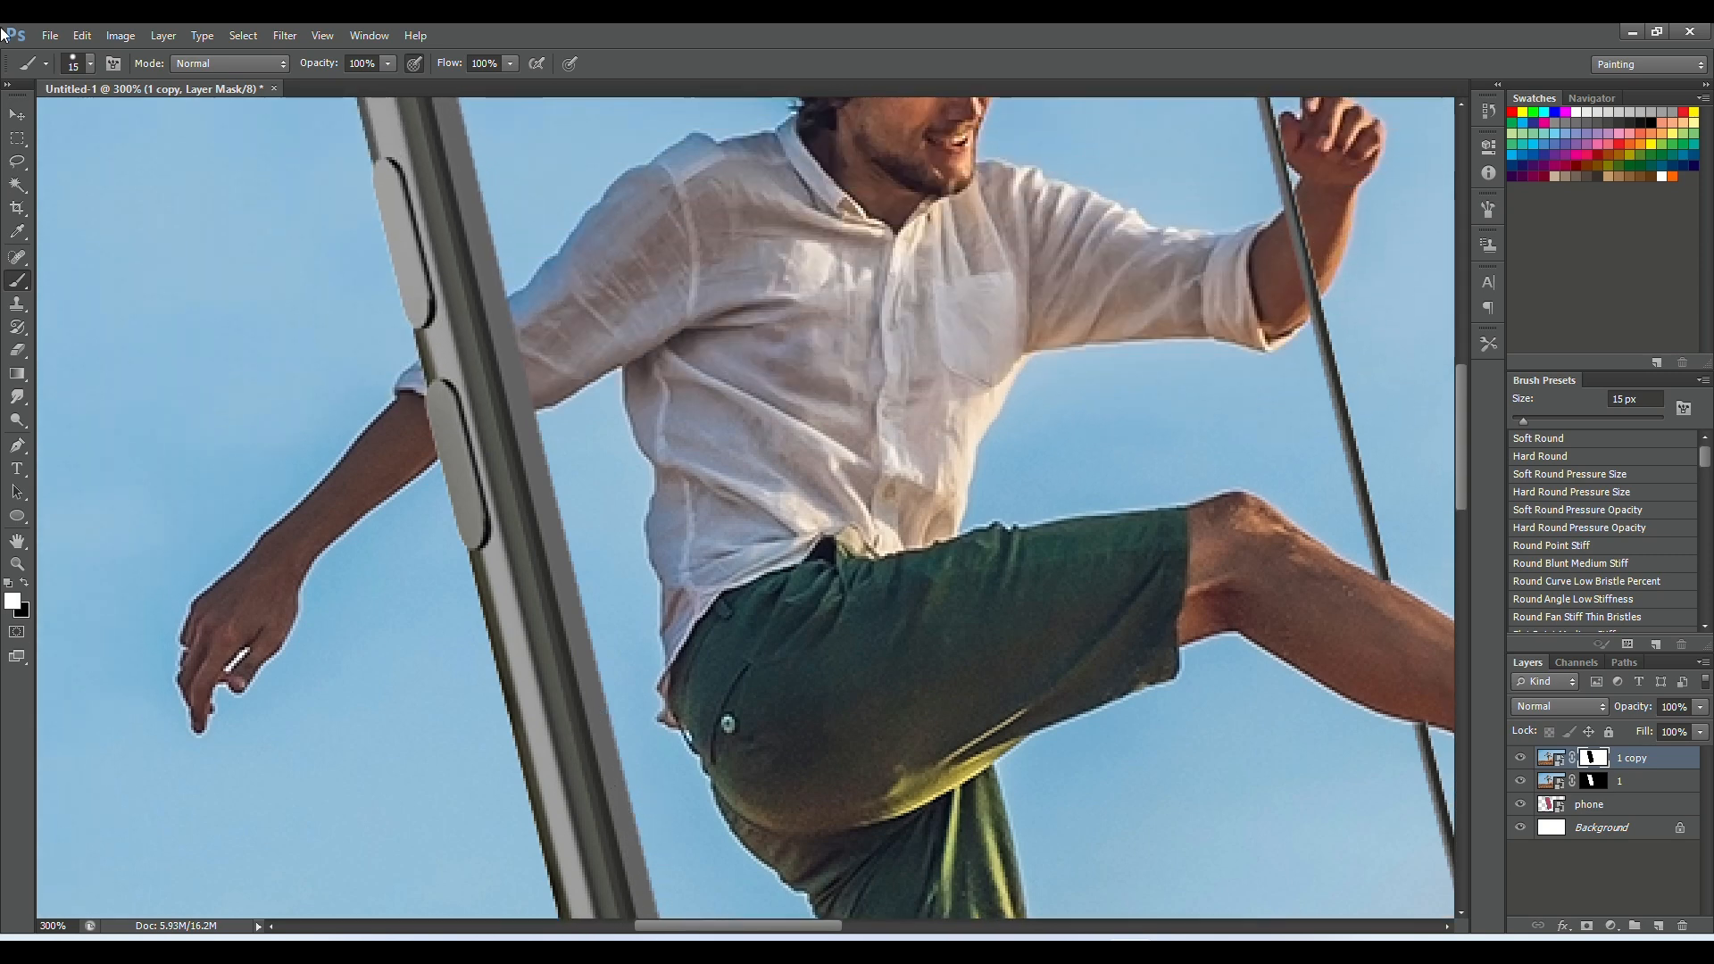
{"action": "left_click", "coordinate": [23, 163]}
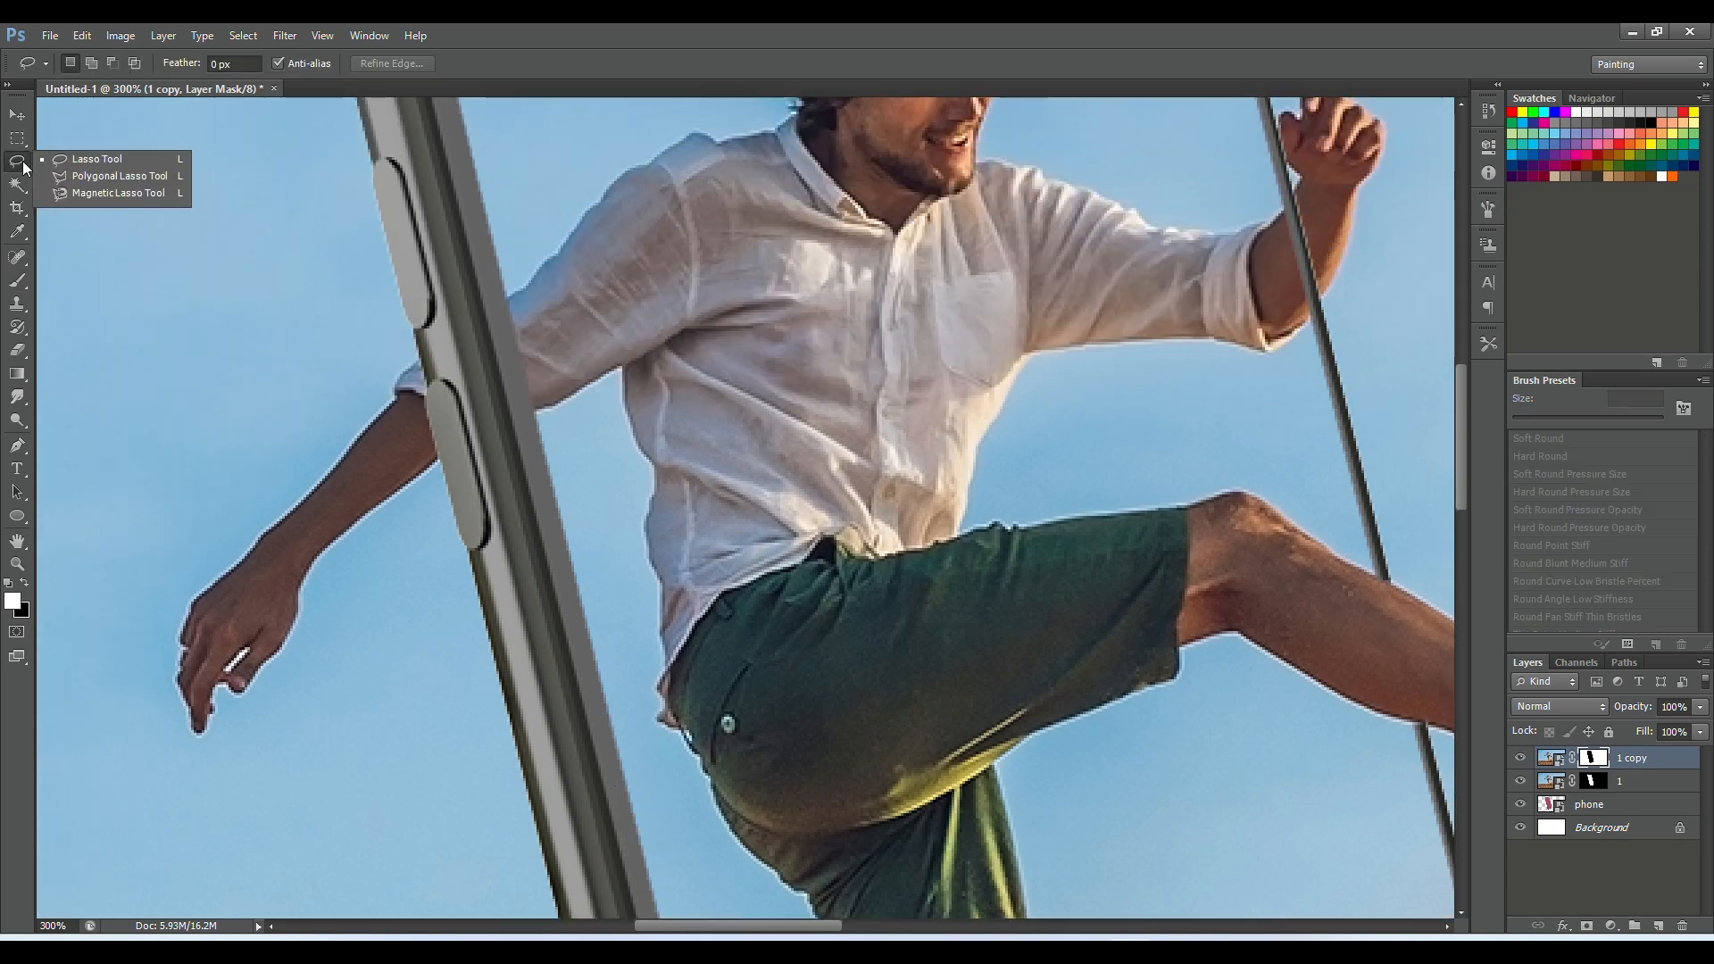
{"action": "left_click", "coordinate": [93, 158]}
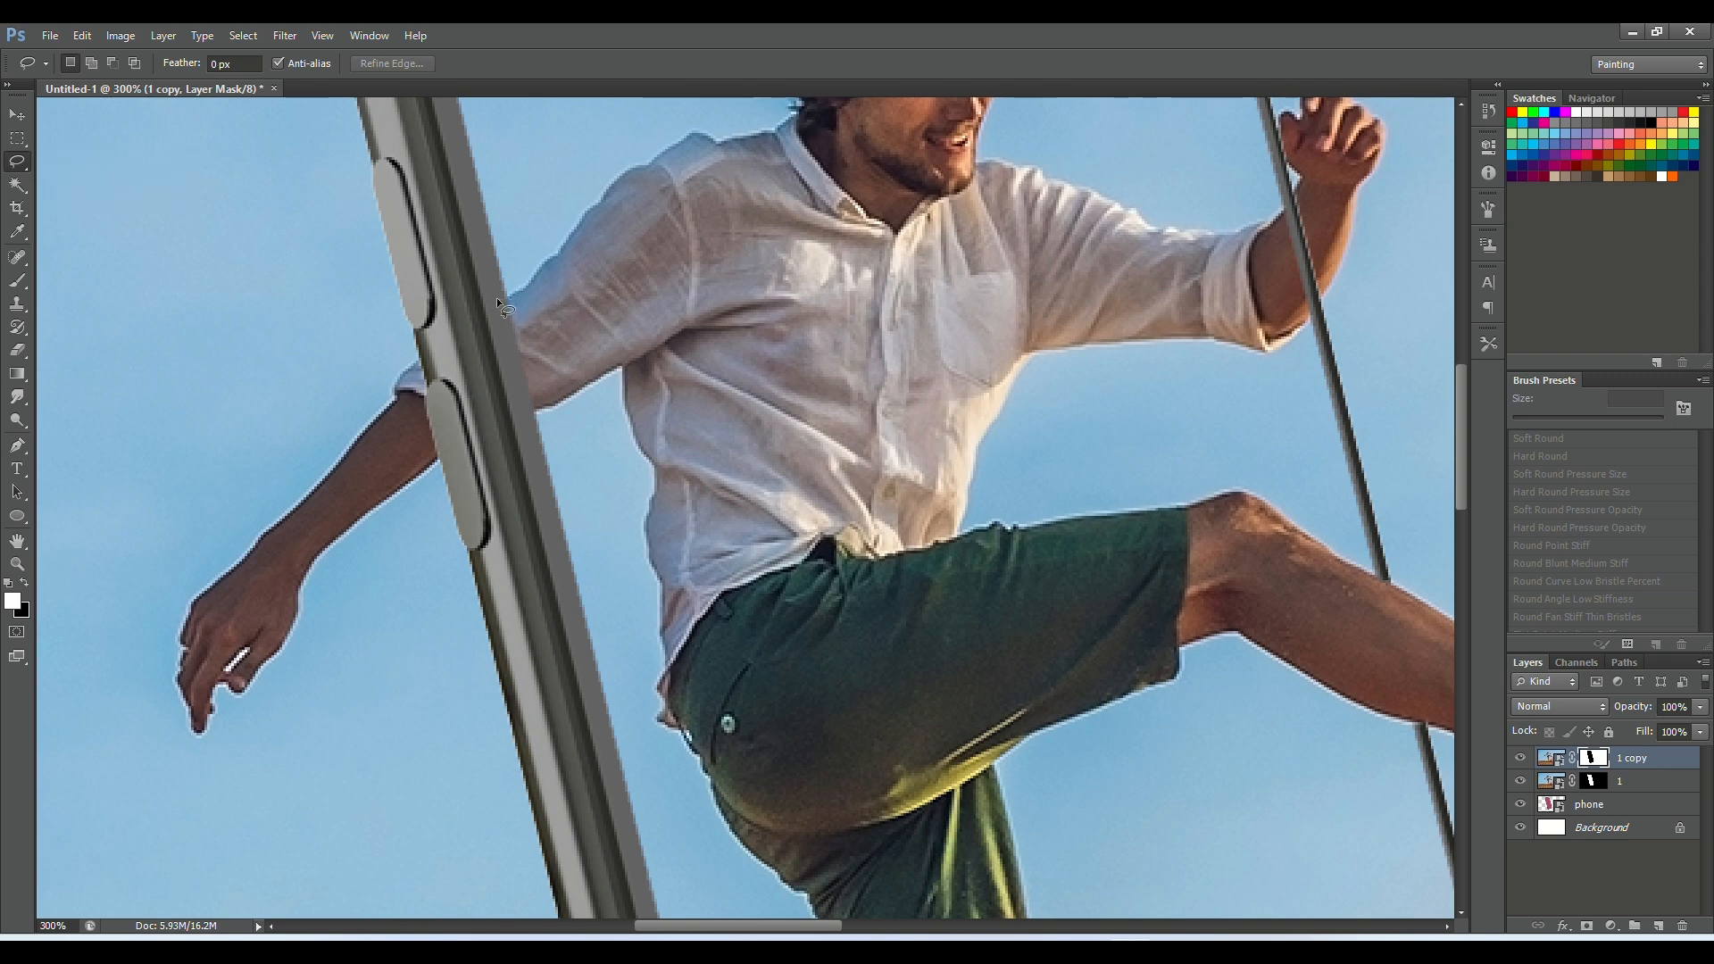
{"action": "left_click_drag", "start_coordinate": [458, 312], "coordinate": [441, 335]}
{"action": "left_click_drag", "start_coordinate": [388, 457], "coordinate": [402, 479]}
{"action": "mouse_move", "coordinate": [548, 286]}
{"action": "left_mouse_down"}
{"action": "mouse_move", "coordinate": [495, 287]}
{"action": "mouse_move", "coordinate": [513, 297]}
{"action": "left_mouse_up"}
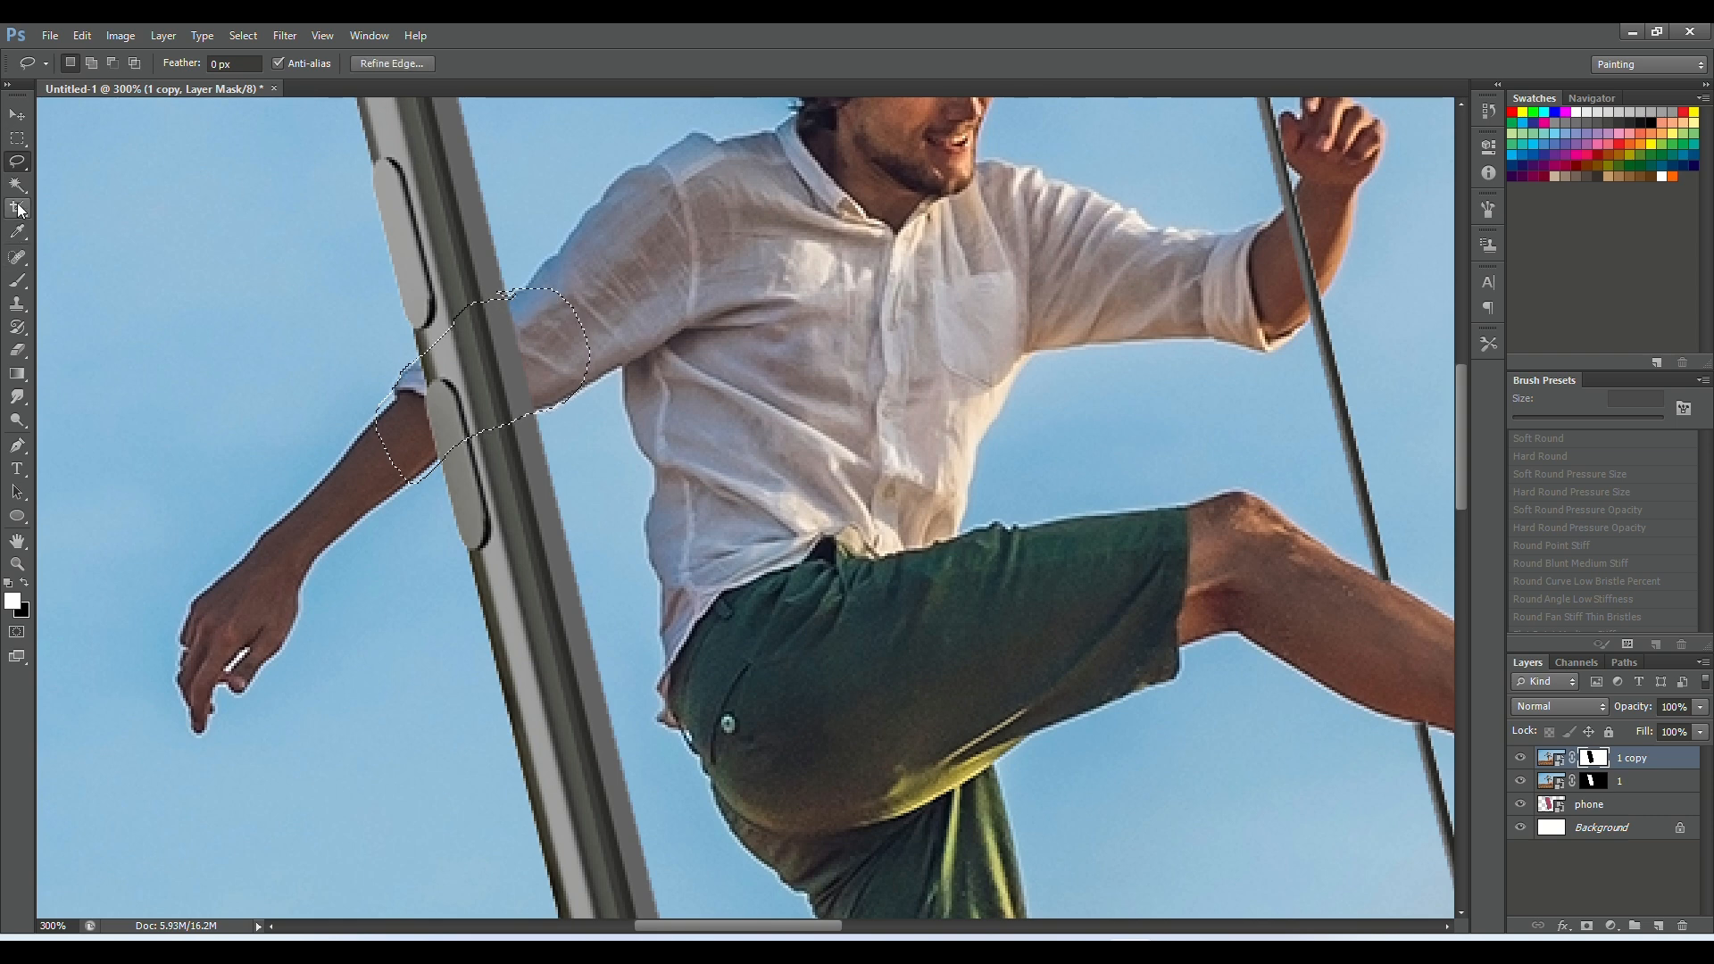
Paint white on the 1 copy mask with the 15 px brush to bring the selected arm over the phone frame, and deselect
{"action": "left_click", "coordinate": [30, 278]}
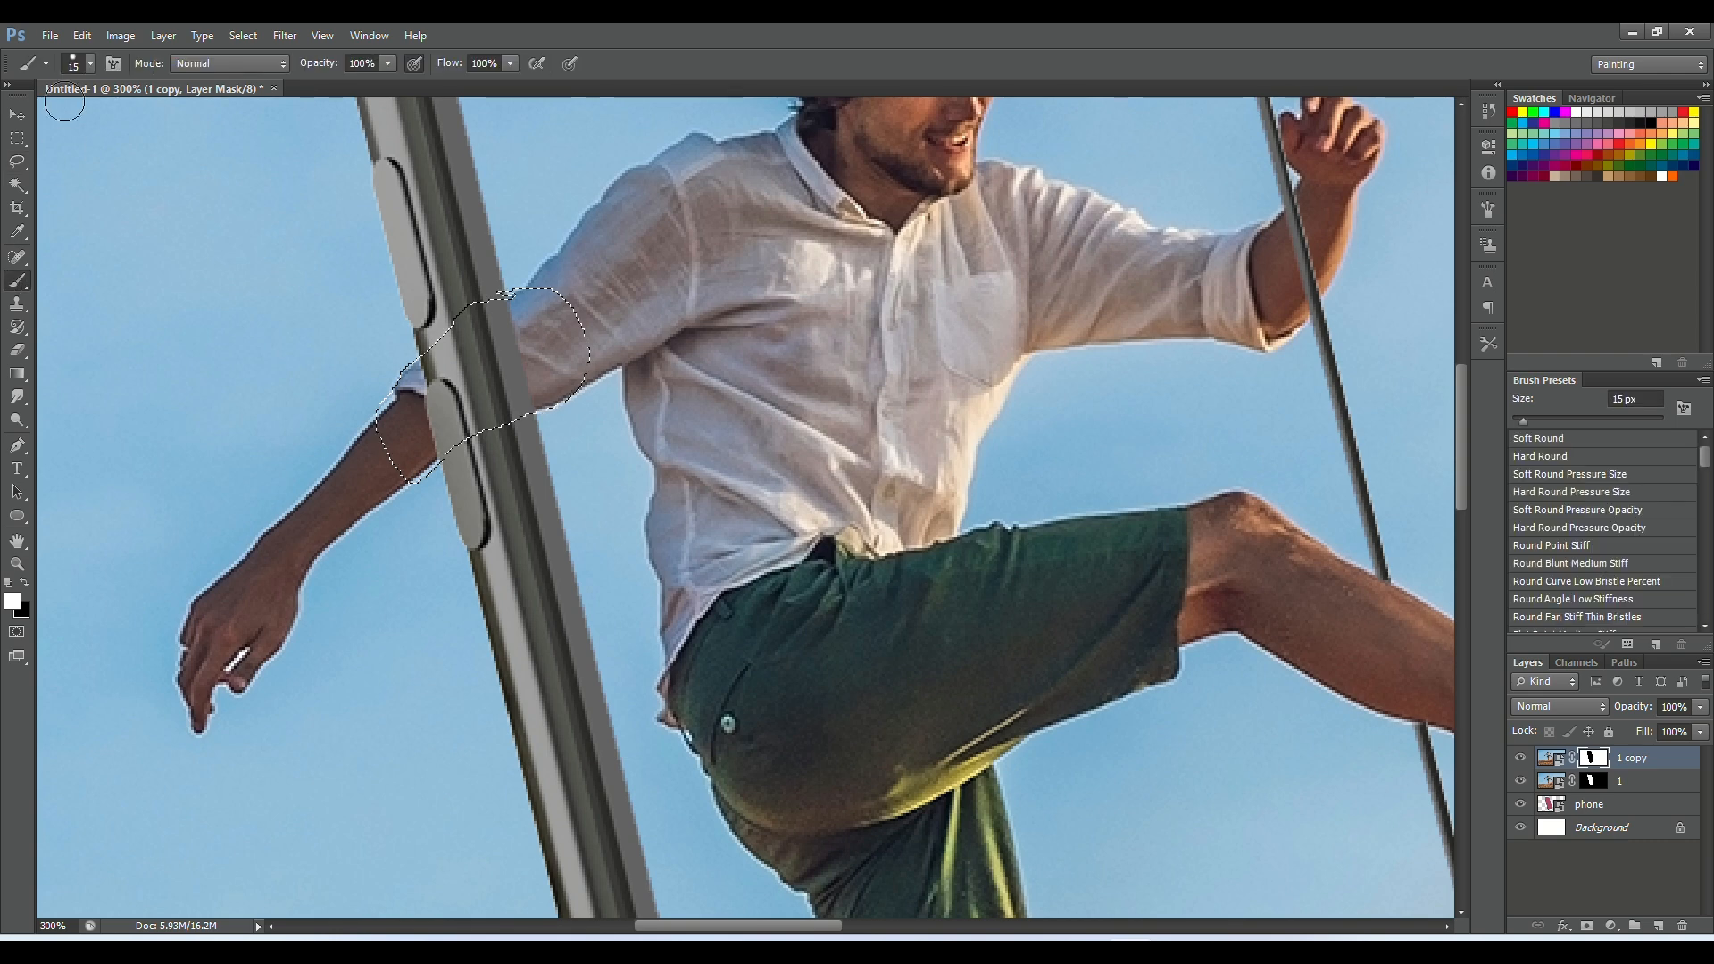
{"action": "left_click", "coordinate": [89, 64]}
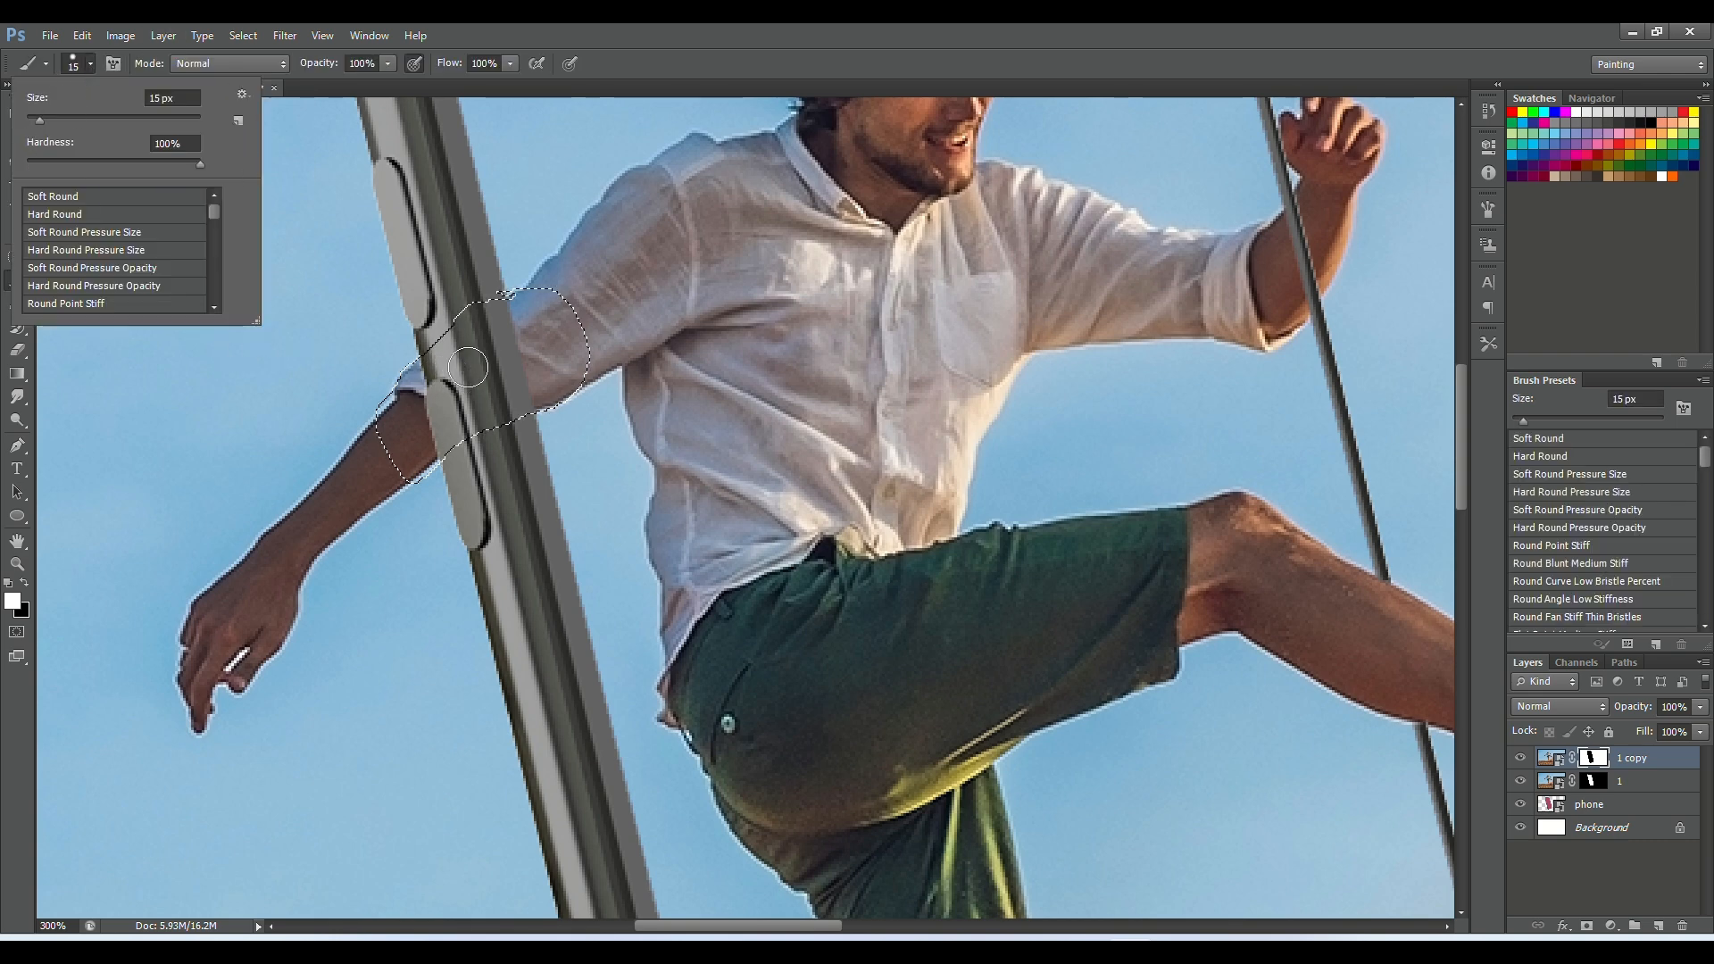
{"action": "mouse_move", "coordinate": [482, 354]}
{"action": "left_mouse_down"}
{"action": "mouse_move", "coordinate": [441, 404]}
{"action": "mouse_move", "coordinate": [521, 365]}
{"action": "mouse_move", "coordinate": [501, 320]}
{"action": "mouse_move", "coordinate": [438, 367]}
{"action": "mouse_move", "coordinate": [506, 351]}
{"action": "mouse_move", "coordinate": [504, 372]}
{"action": "mouse_move", "coordinate": [428, 423]}
{"action": "mouse_move", "coordinate": [513, 398]}
{"action": "mouse_move", "coordinate": [453, 405]}
{"action": "mouse_move", "coordinate": [439, 424]}
{"action": "mouse_move", "coordinate": [460, 423]}
{"action": "mouse_move", "coordinate": [432, 435]}
{"action": "mouse_move", "coordinate": [522, 308]}
{"action": "mouse_move", "coordinate": [450, 414]}
{"action": "mouse_move", "coordinate": [475, 421]}
{"action": "mouse_move", "coordinate": [433, 444]}
{"action": "mouse_move", "coordinate": [486, 383]}
{"action": "left_mouse_up"}
{"action": "key", "text": "ctrl+d"}
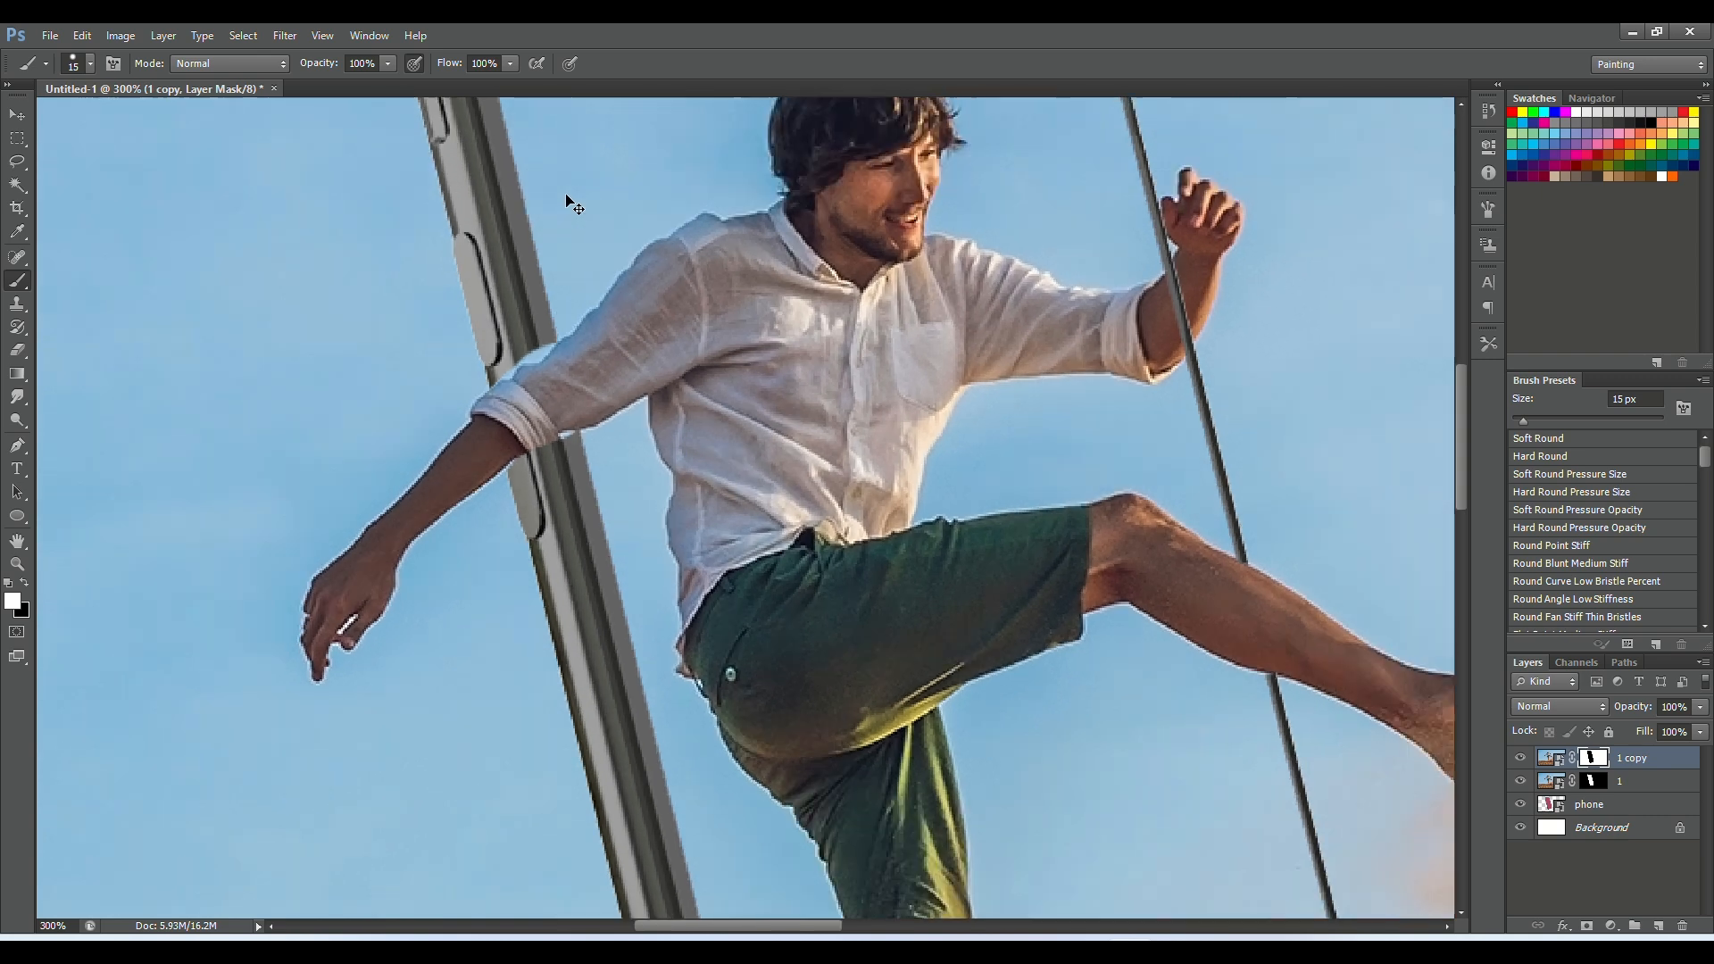
{"action": "key", "text": "ctrl+1"}
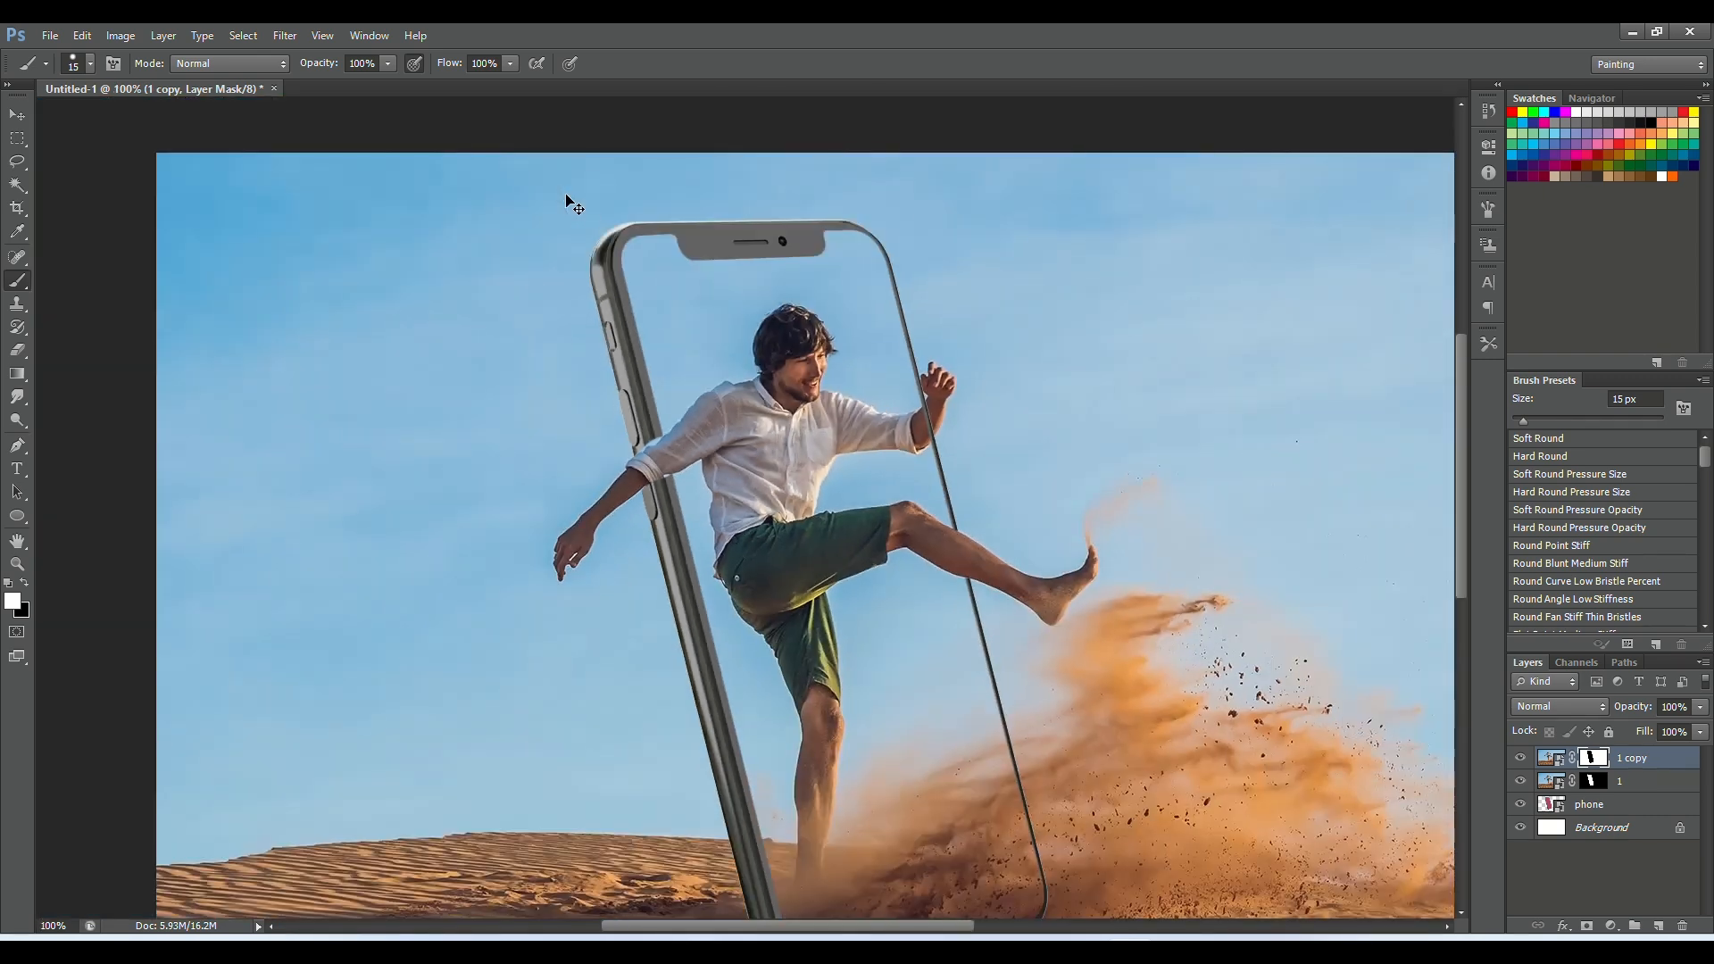
{"action": "key", "text": "ctrl+minus"}
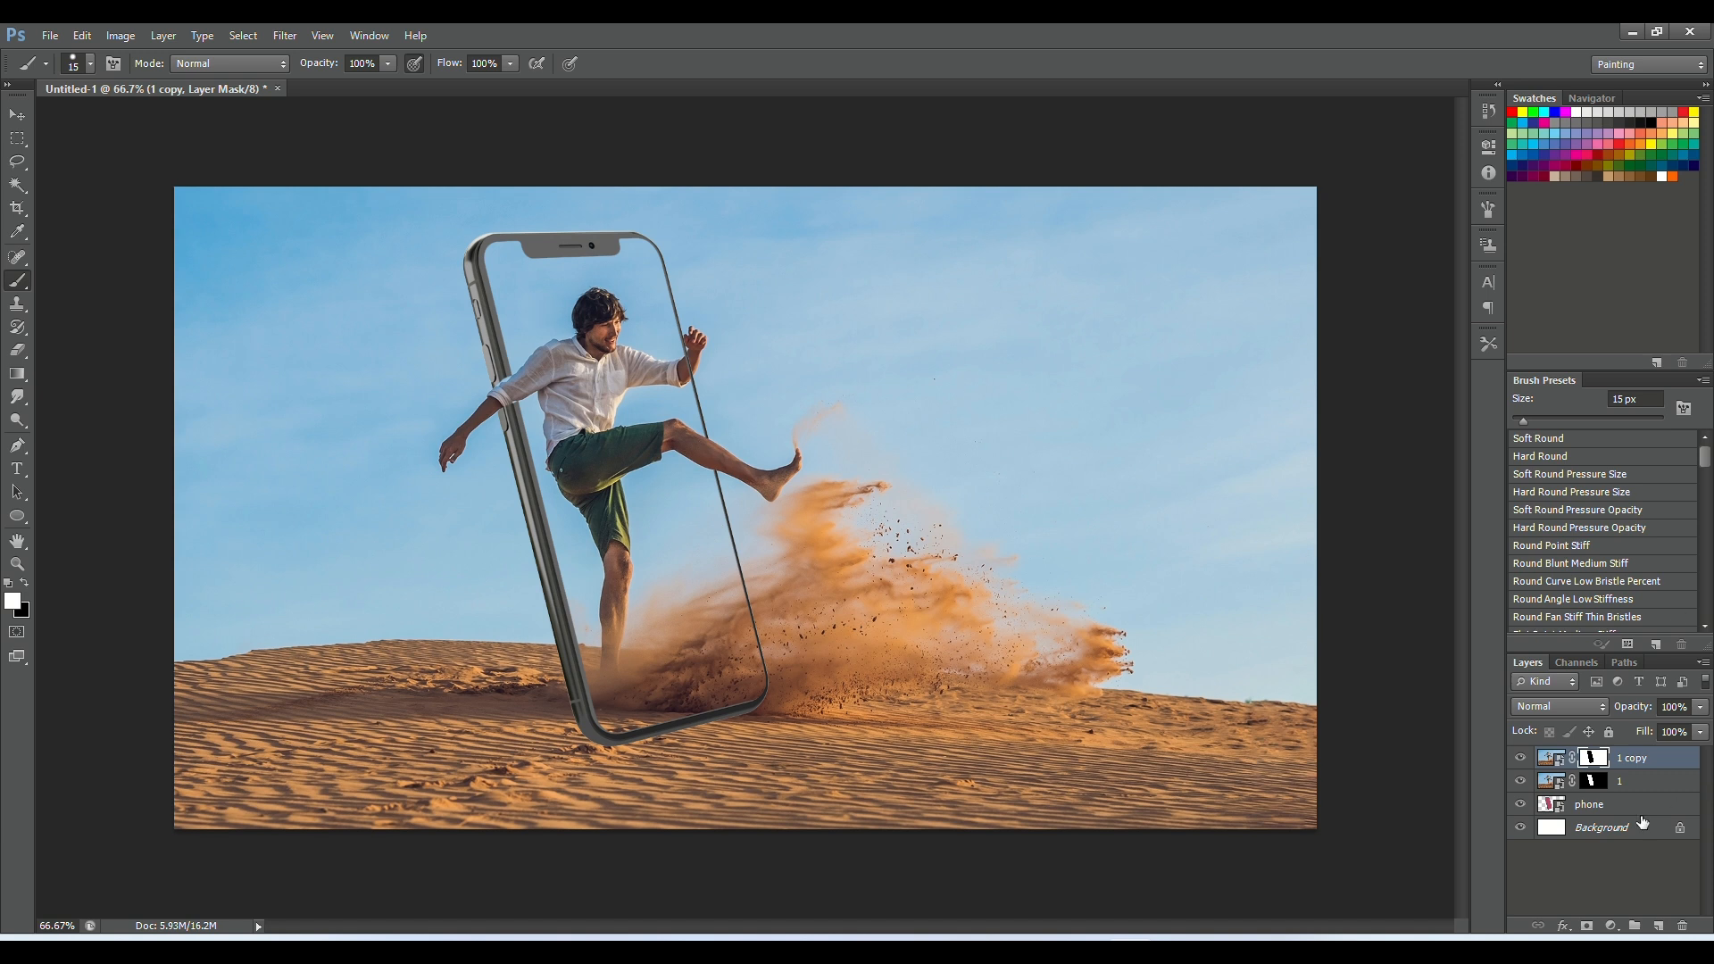
Add a new empty layer above 1 copy and set the brush size to 93 px
{"action": "left_click", "coordinate": [1659, 925]}
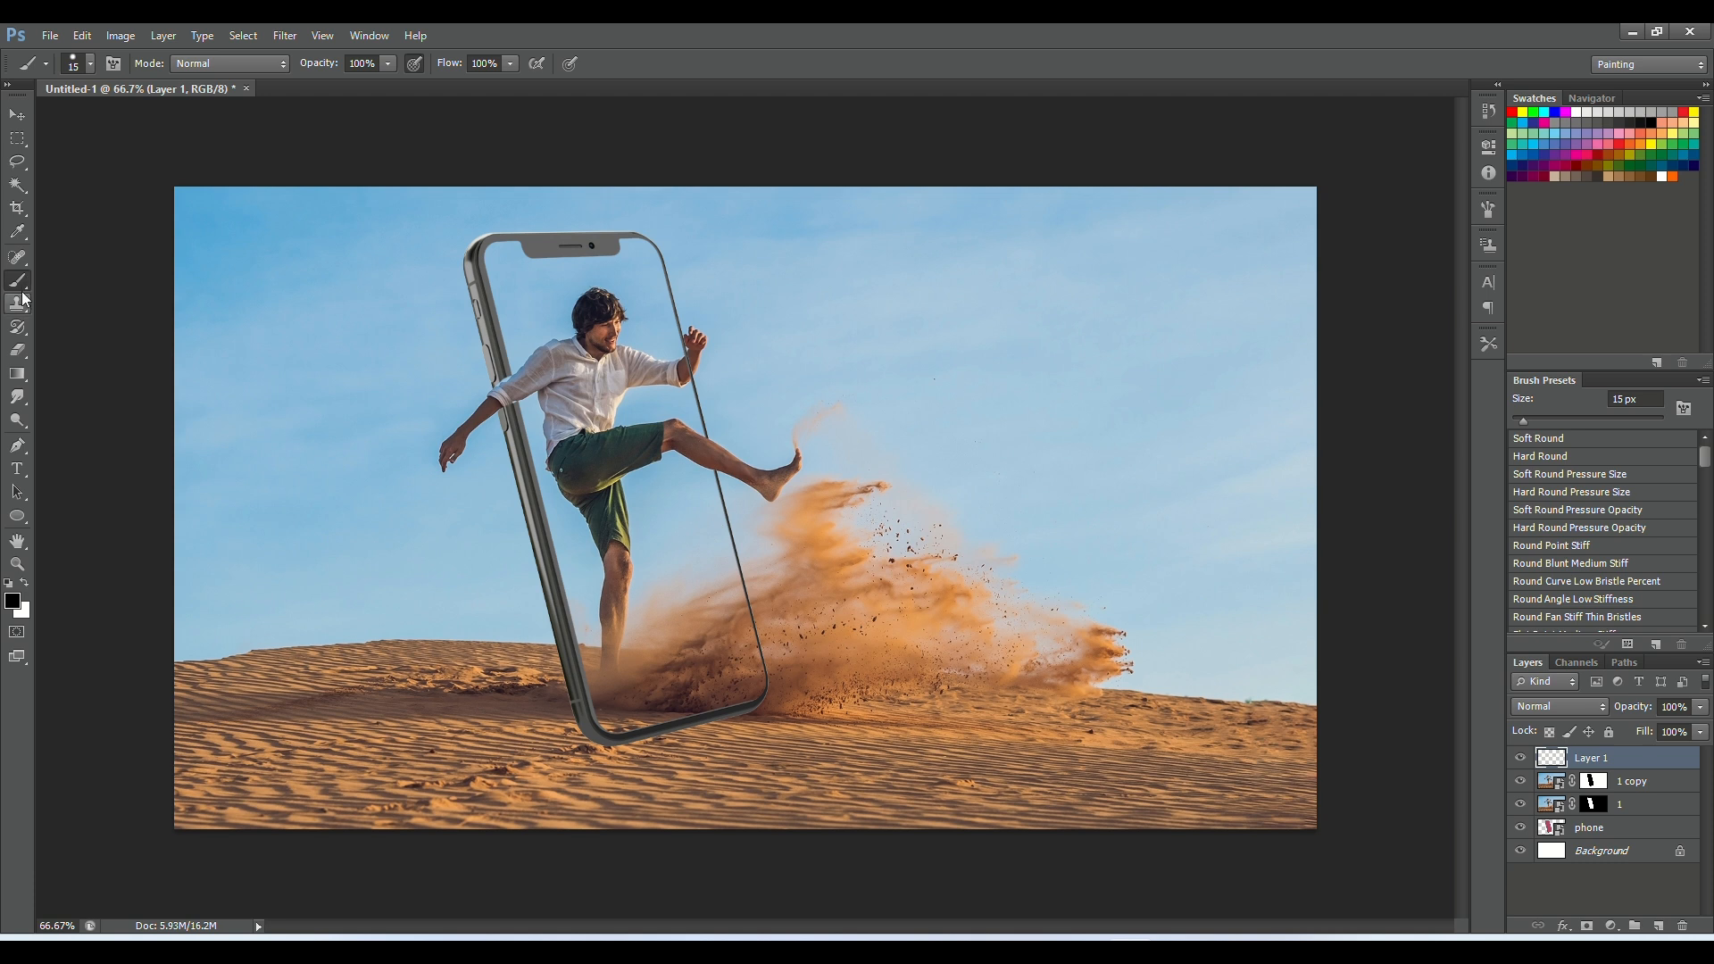
{"action": "left_click", "coordinate": [89, 63]}
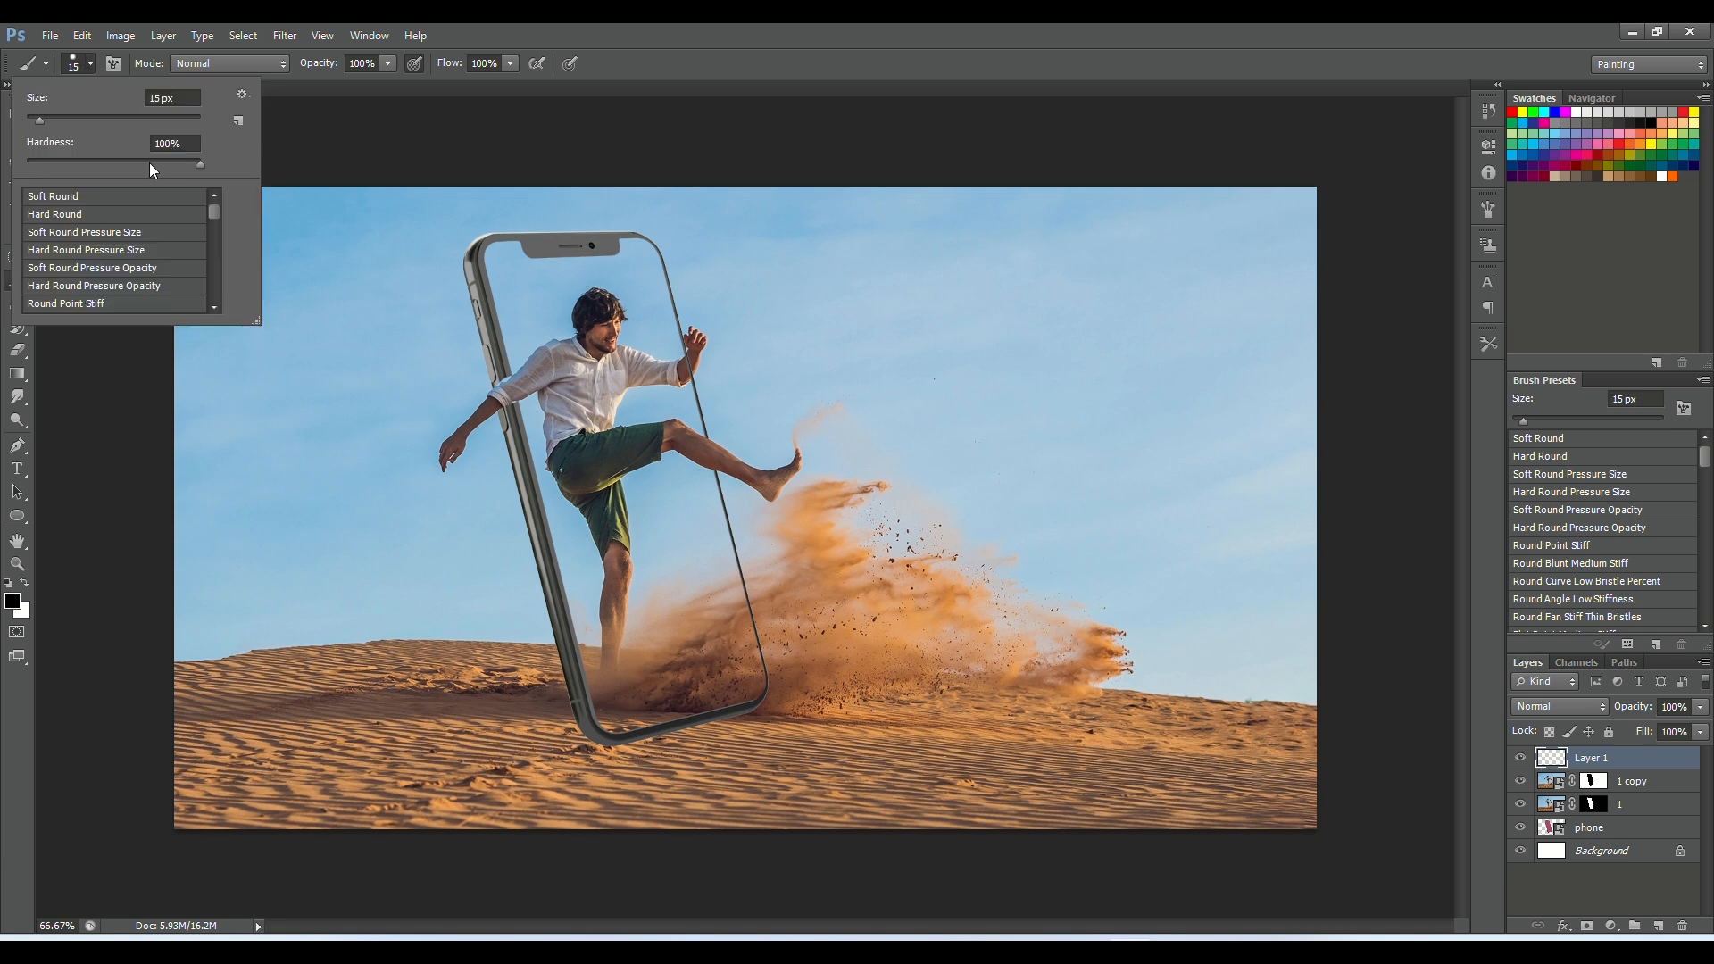
{"action": "left_click", "coordinate": [105, 116]}
{"action": "type", "text": "1"}
{"action": "left_click", "coordinate": [430, 125]}
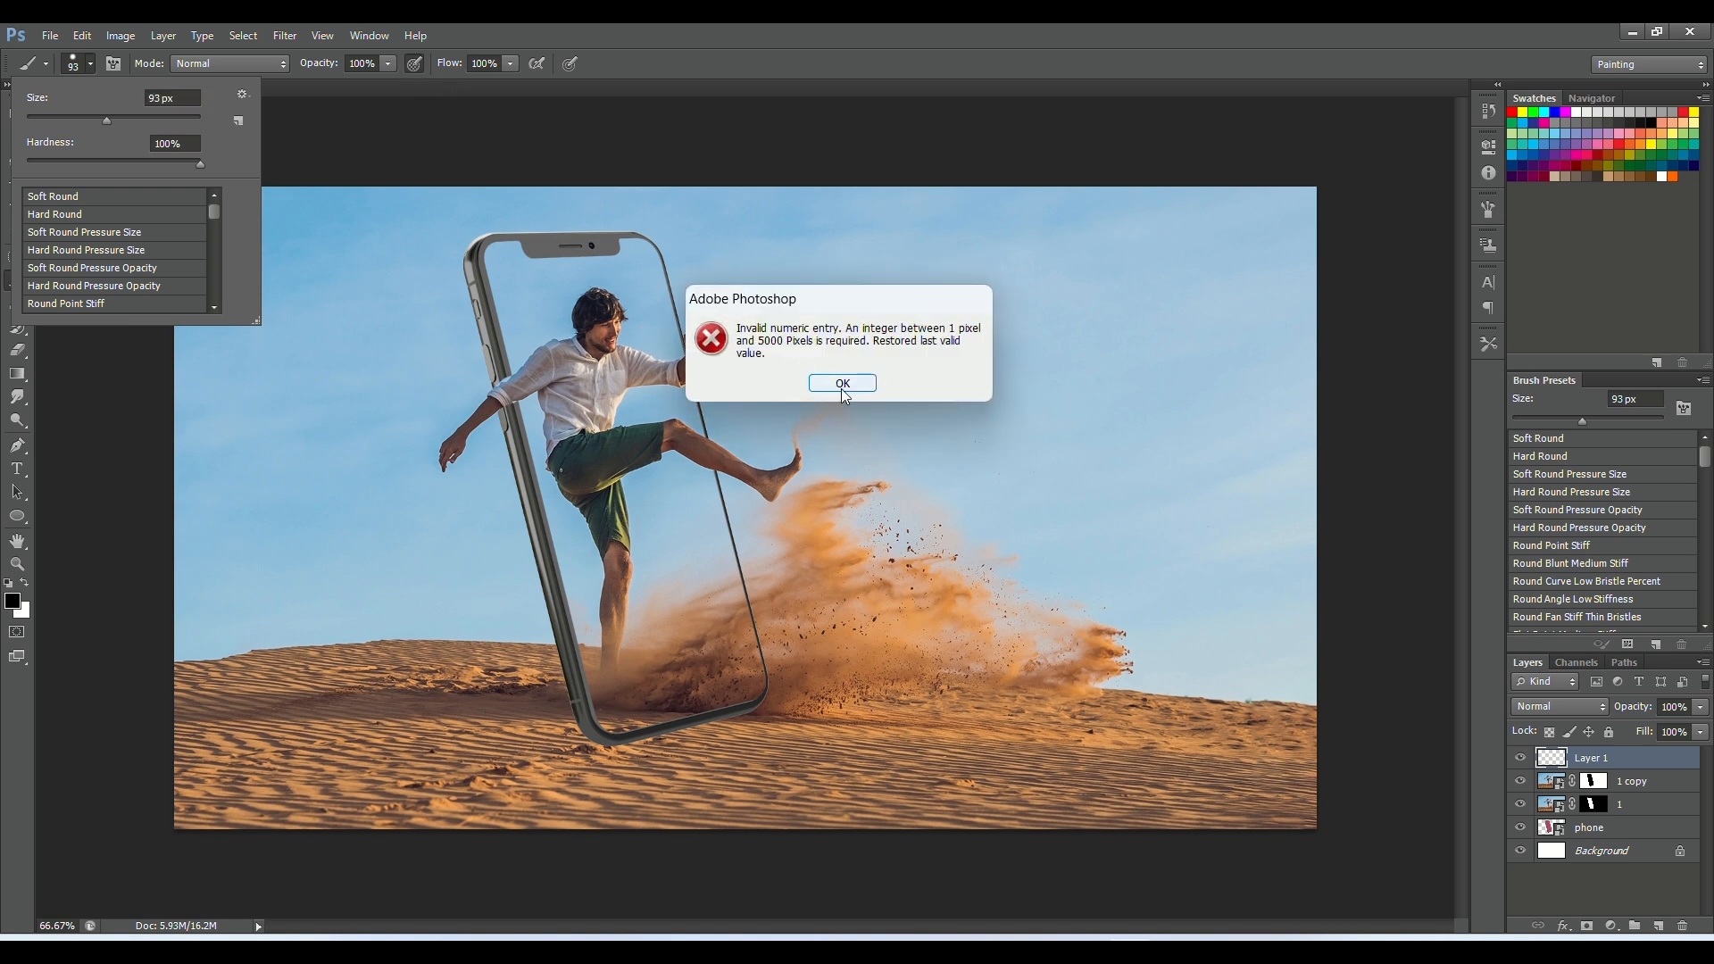
{"action": "left_click", "coordinate": [843, 384]}
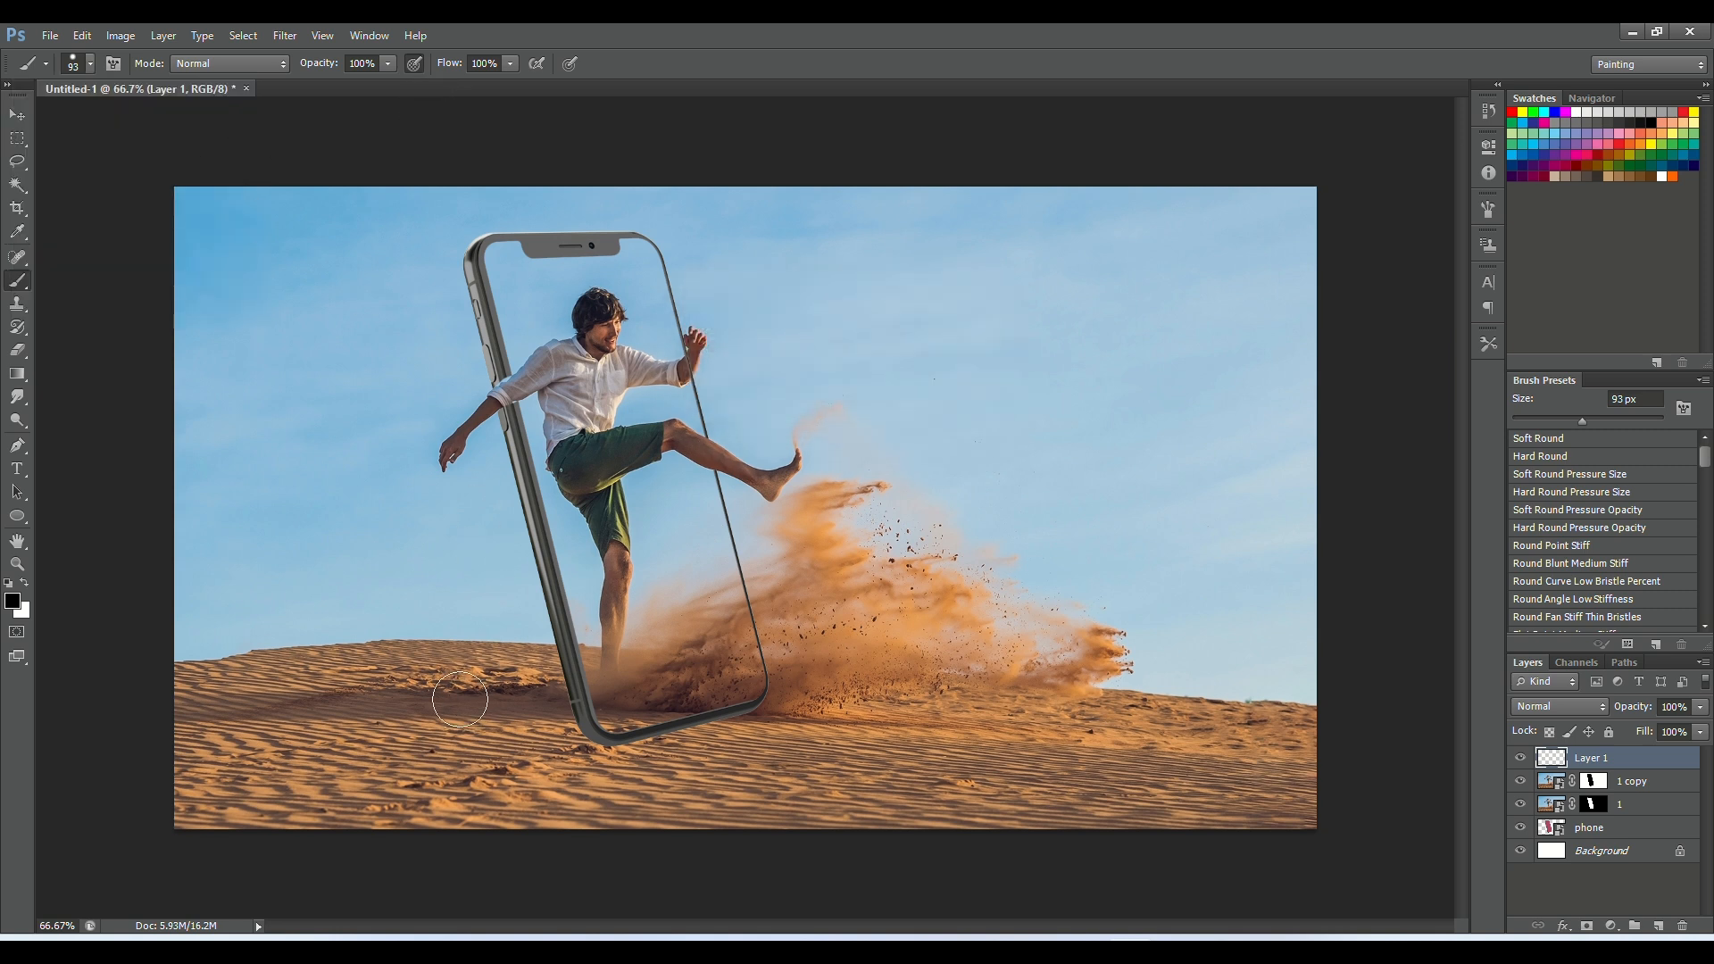
Set the brush size to 400 px, try one hard black dab on the sand beside the phone, and undo it
{"action": "key", "text": "bracketright"}
{"action": "key", "text": "bracketright"}
{"action": "key", "text": "bracketright"}
{"action": "key", "text": "bracketright"}
{"action": "key", "text": "bracketright"}
{"action": "key", "text": "bracketright"}
{"action": "key", "text": "bracketright"}
{"action": "key", "text": "bracketright"}
{"action": "key", "text": "bracketright"}
{"action": "key", "text": "bracketright"}
{"action": "key", "text": "bracketright"}
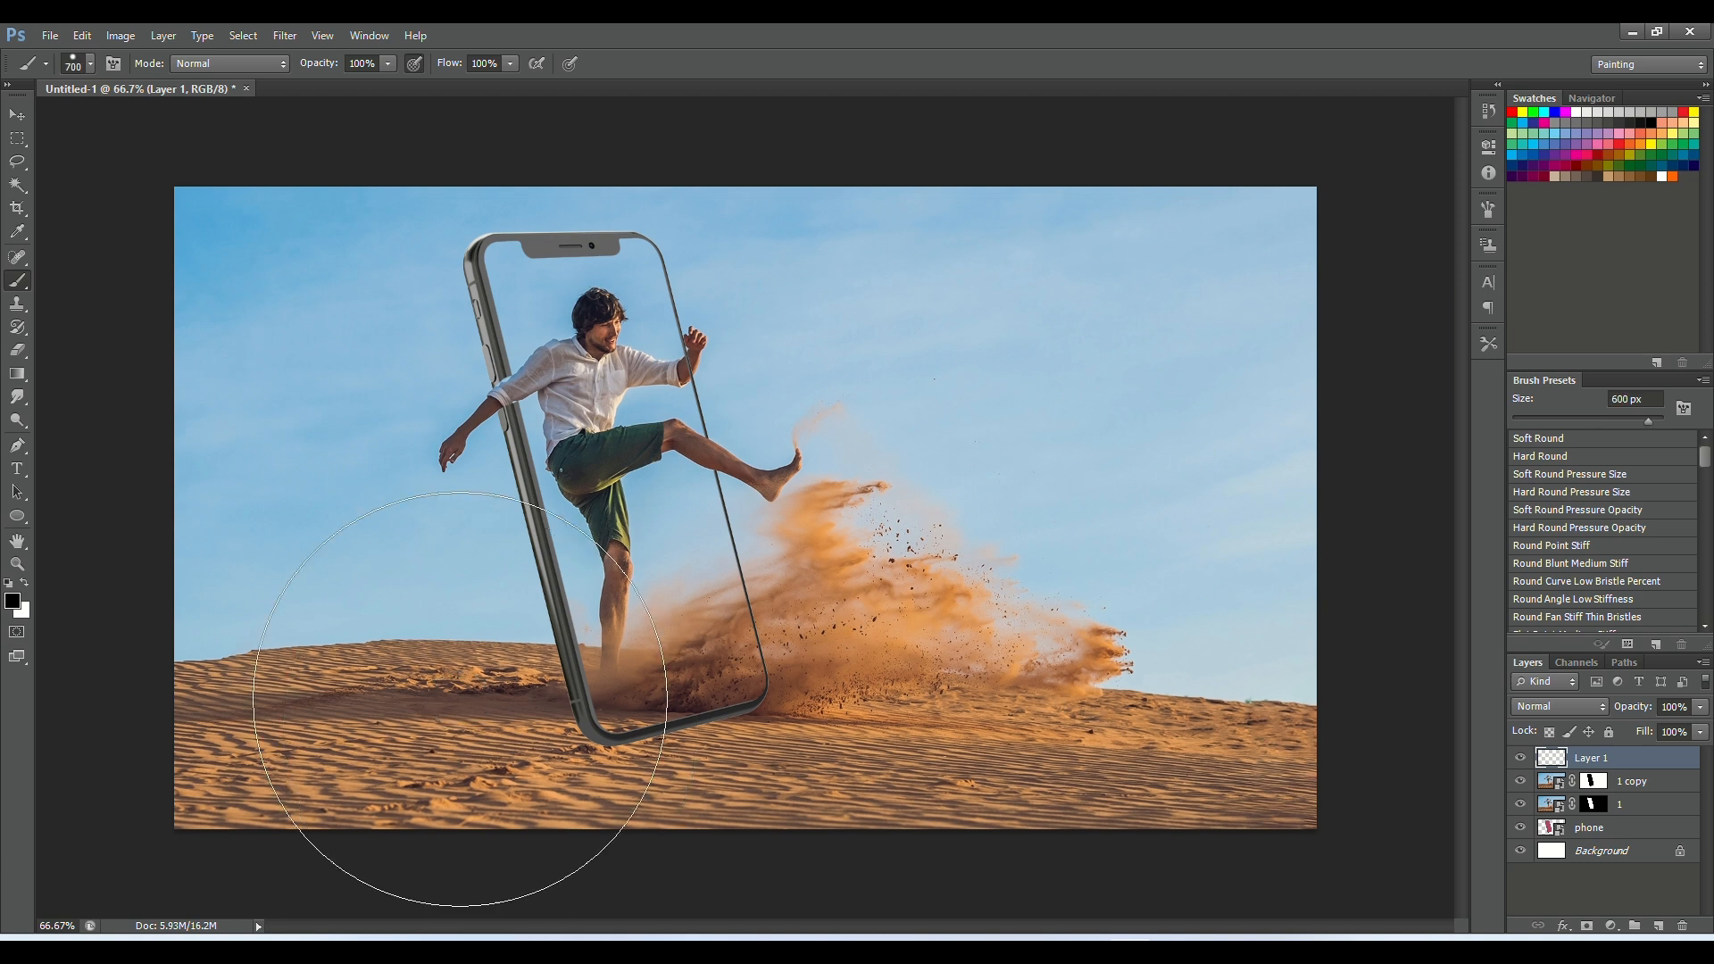
{"action": "key", "text": "bracketleft"}
{"action": "key", "text": "bracketleft"}
{"action": "key", "text": "bracketleft"}
{"action": "key", "text": "bracketleft"}
{"action": "key", "text": "bracketleft"}
{"action": "left_click", "coordinate": [448, 667]}
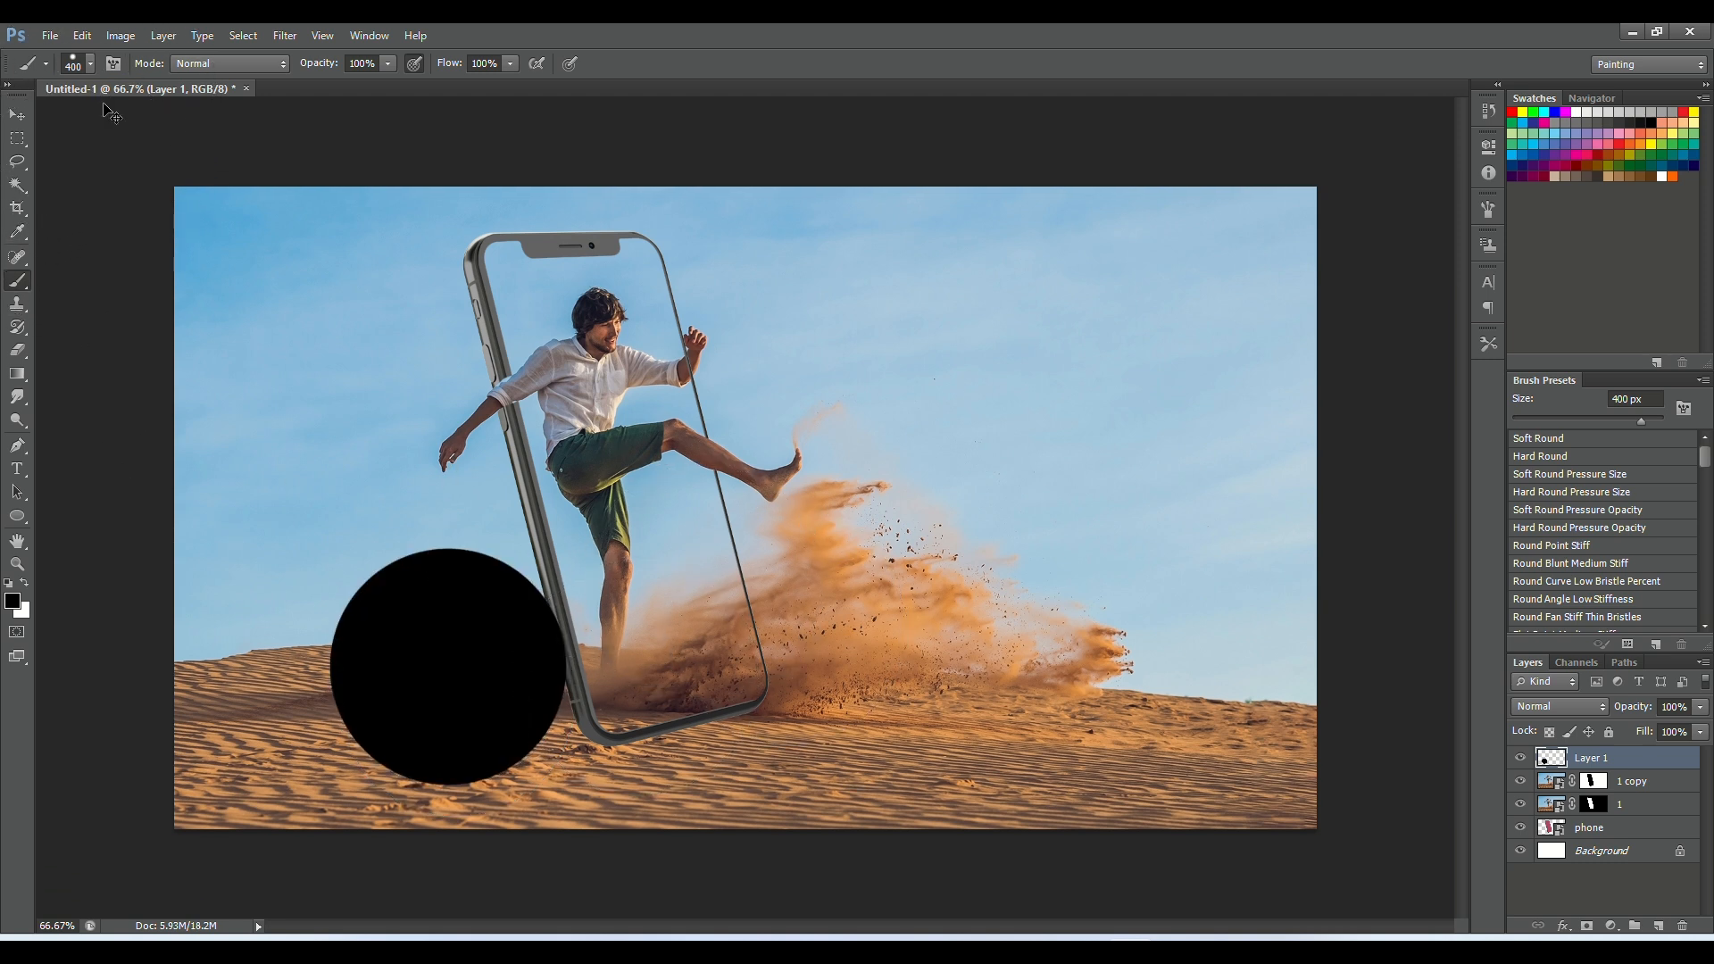
{"action": "key", "text": "ctrl+z"}
Switch to the Soft Round brush with 0% hardness and paint one 400 px black dab on the sand beside the phone
{"action": "left_click", "coordinate": [91, 63]}
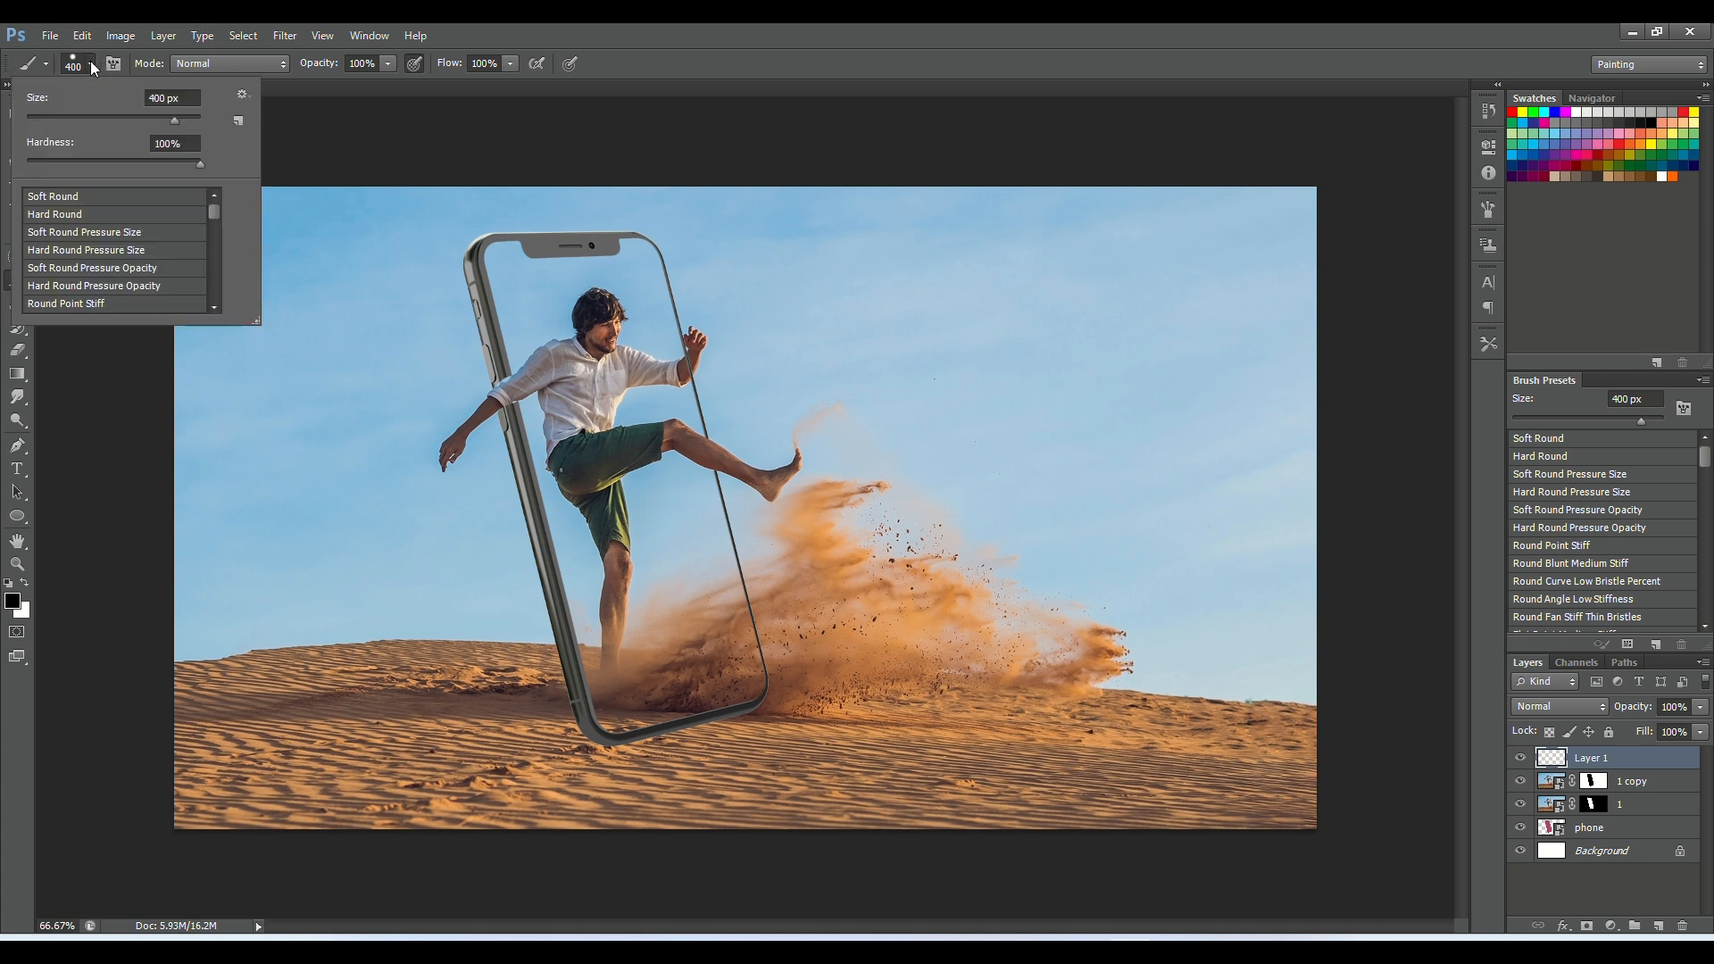
{"action": "left_click_drag", "start_coordinate": [115, 157], "coordinate": [103, 159]}
{"action": "left_click", "coordinate": [71, 196]}
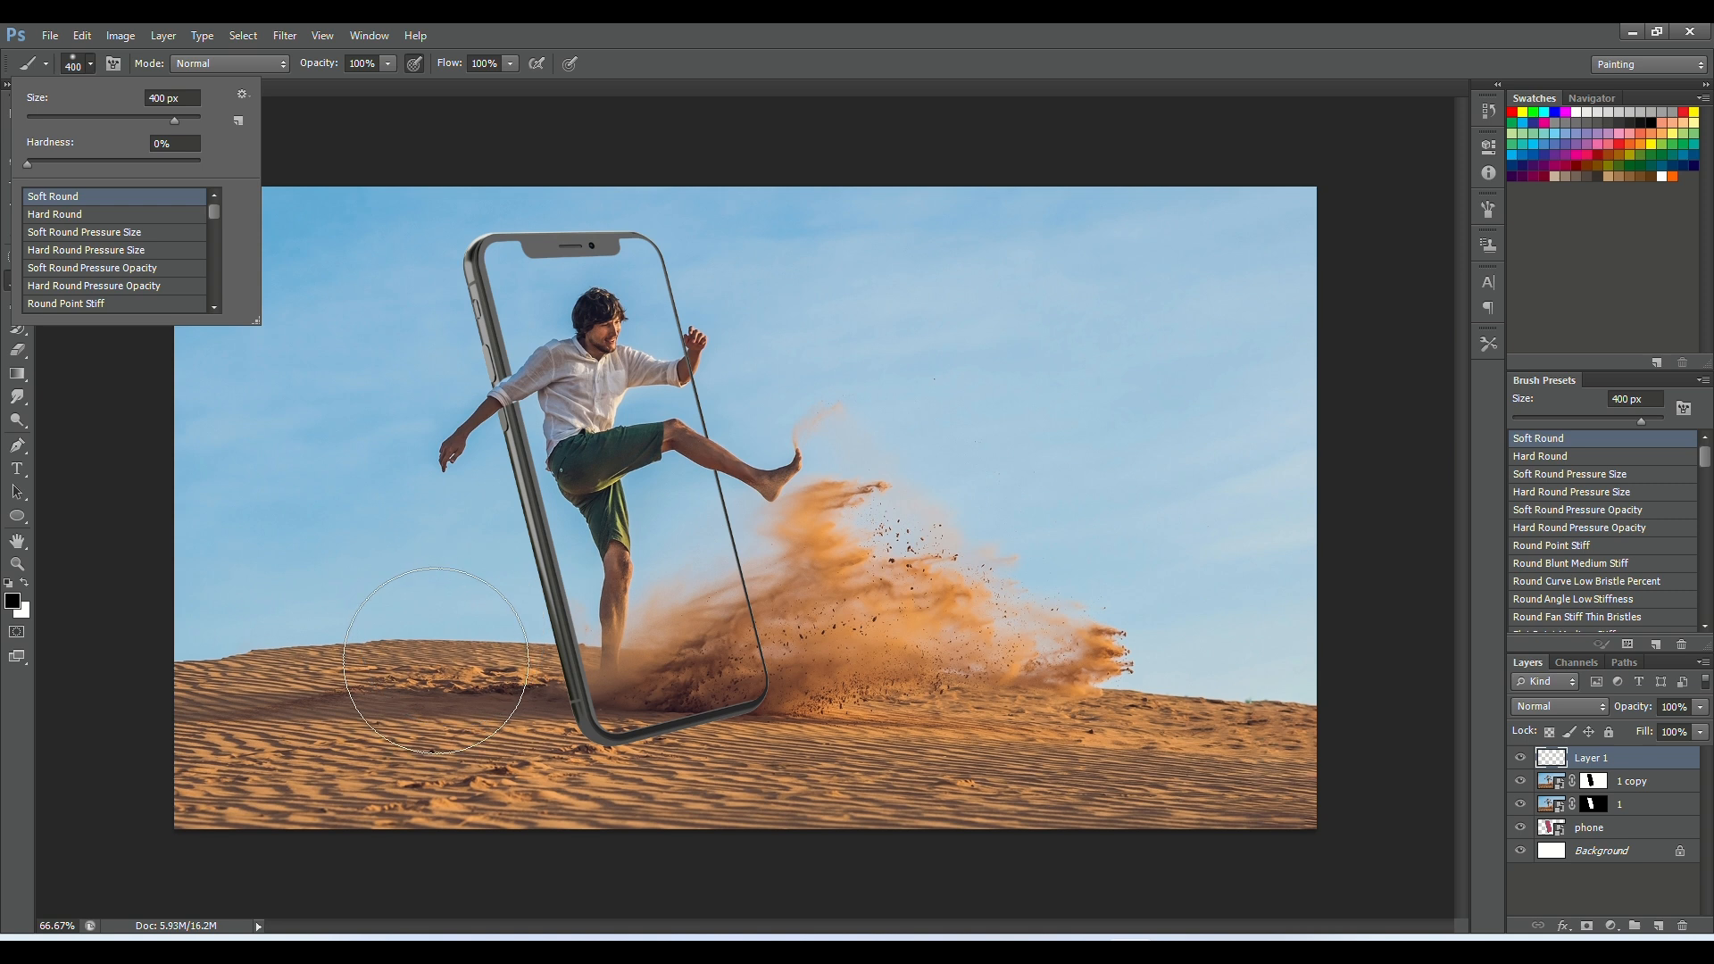
{"action": "left_click", "coordinate": [436, 661]}
Transform the black dab to about 66% width and 29% height as a flat shadow at the man's foot inside the phone's lower edge
{"action": "key", "text": "ctrl+t"}
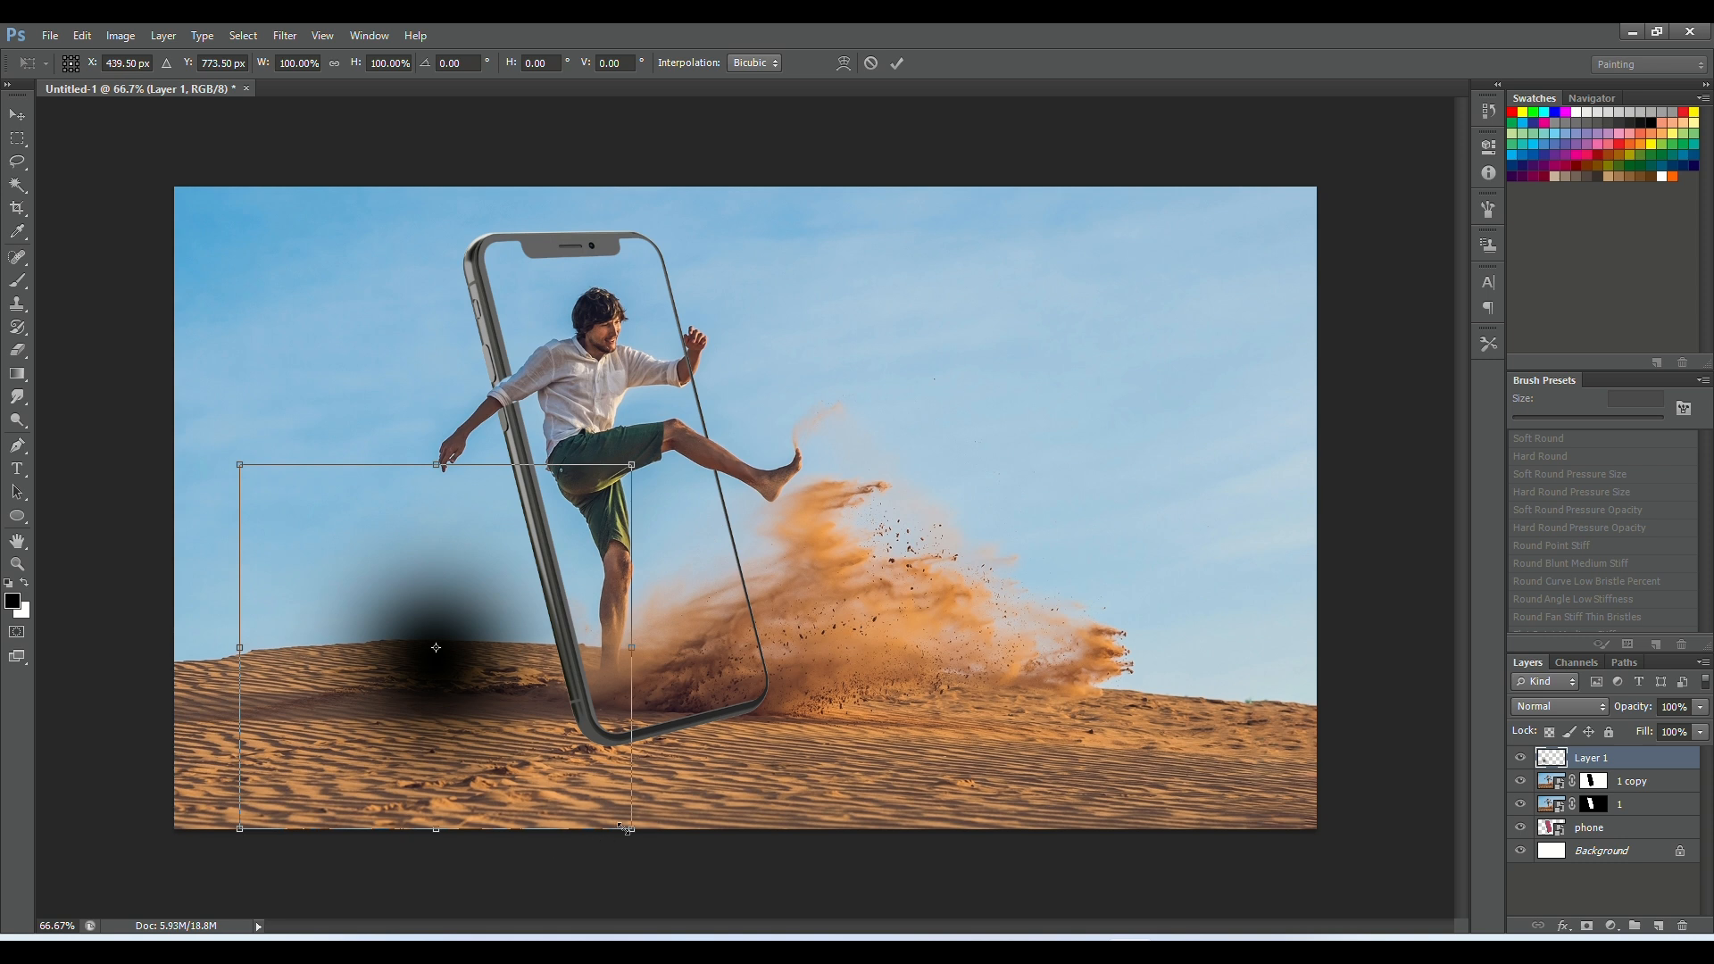
{"action": "left_click_drag", "start_coordinate": [579, 758], "coordinate": [476, 685]}
{"action": "left_click_drag", "start_coordinate": [368, 687], "coordinate": [667, 722]}
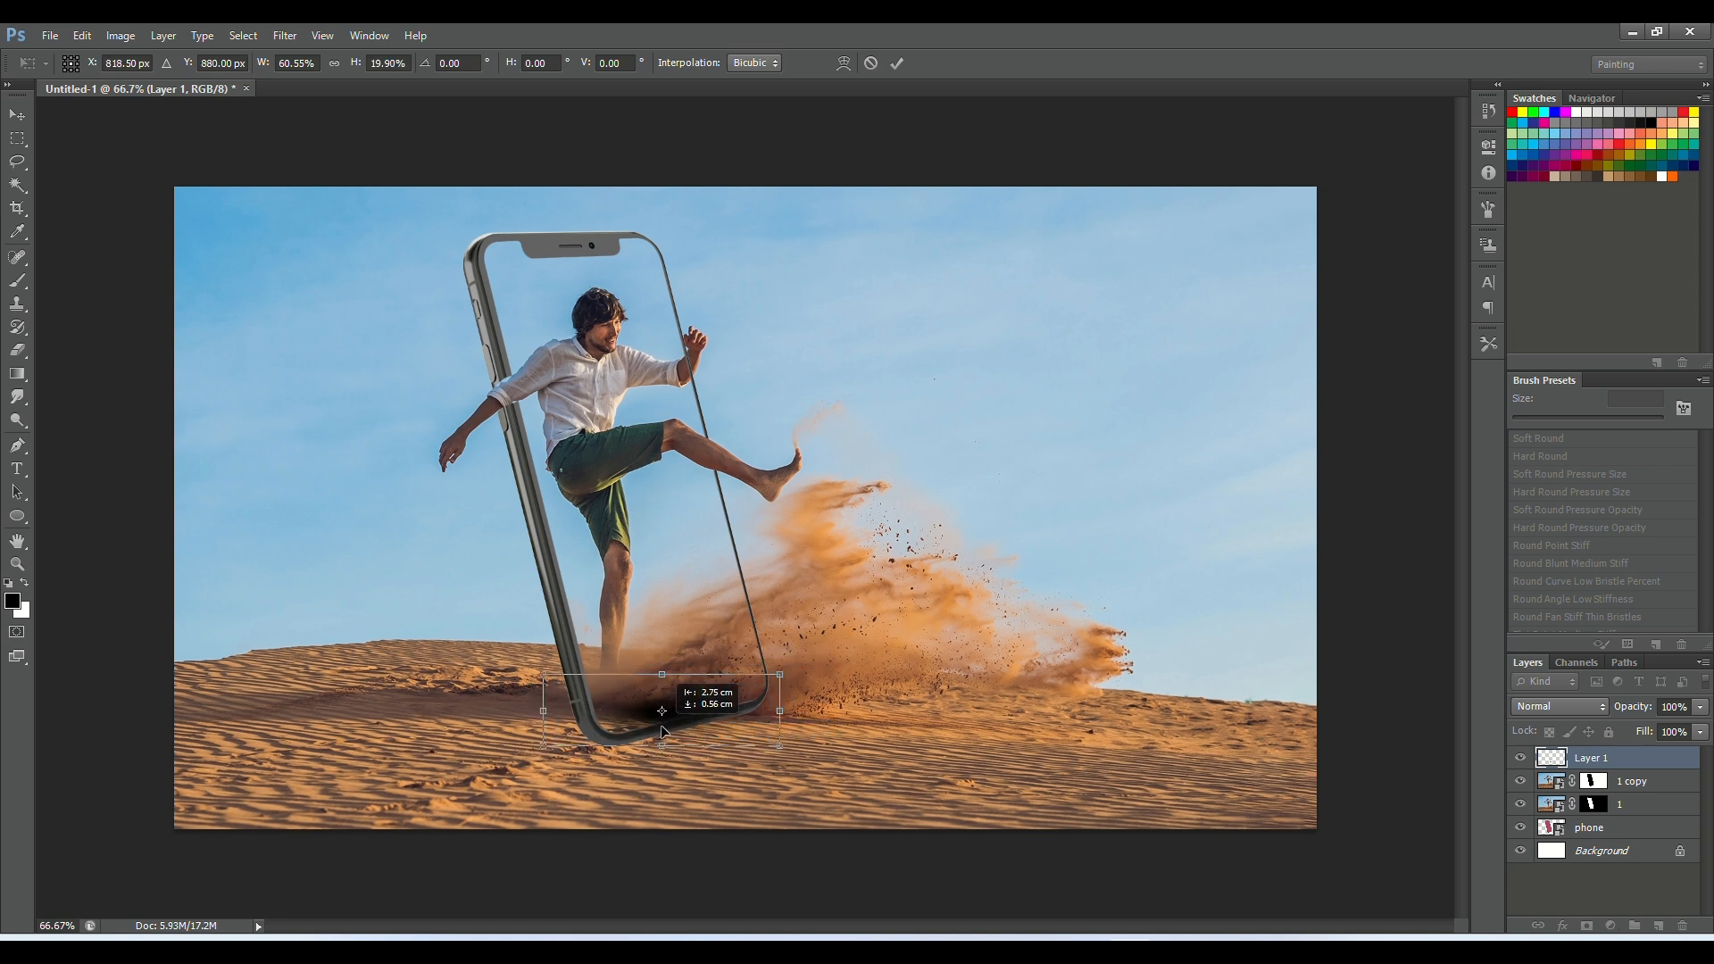
{"action": "left_click_drag", "start_coordinate": [779, 711], "coordinate": [800, 710]}
{"action": "left_click_drag", "start_coordinate": [672, 674], "coordinate": [672, 660]}
{"action": "left_click_drag", "start_coordinate": [671, 746], "coordinate": [627, 724]}
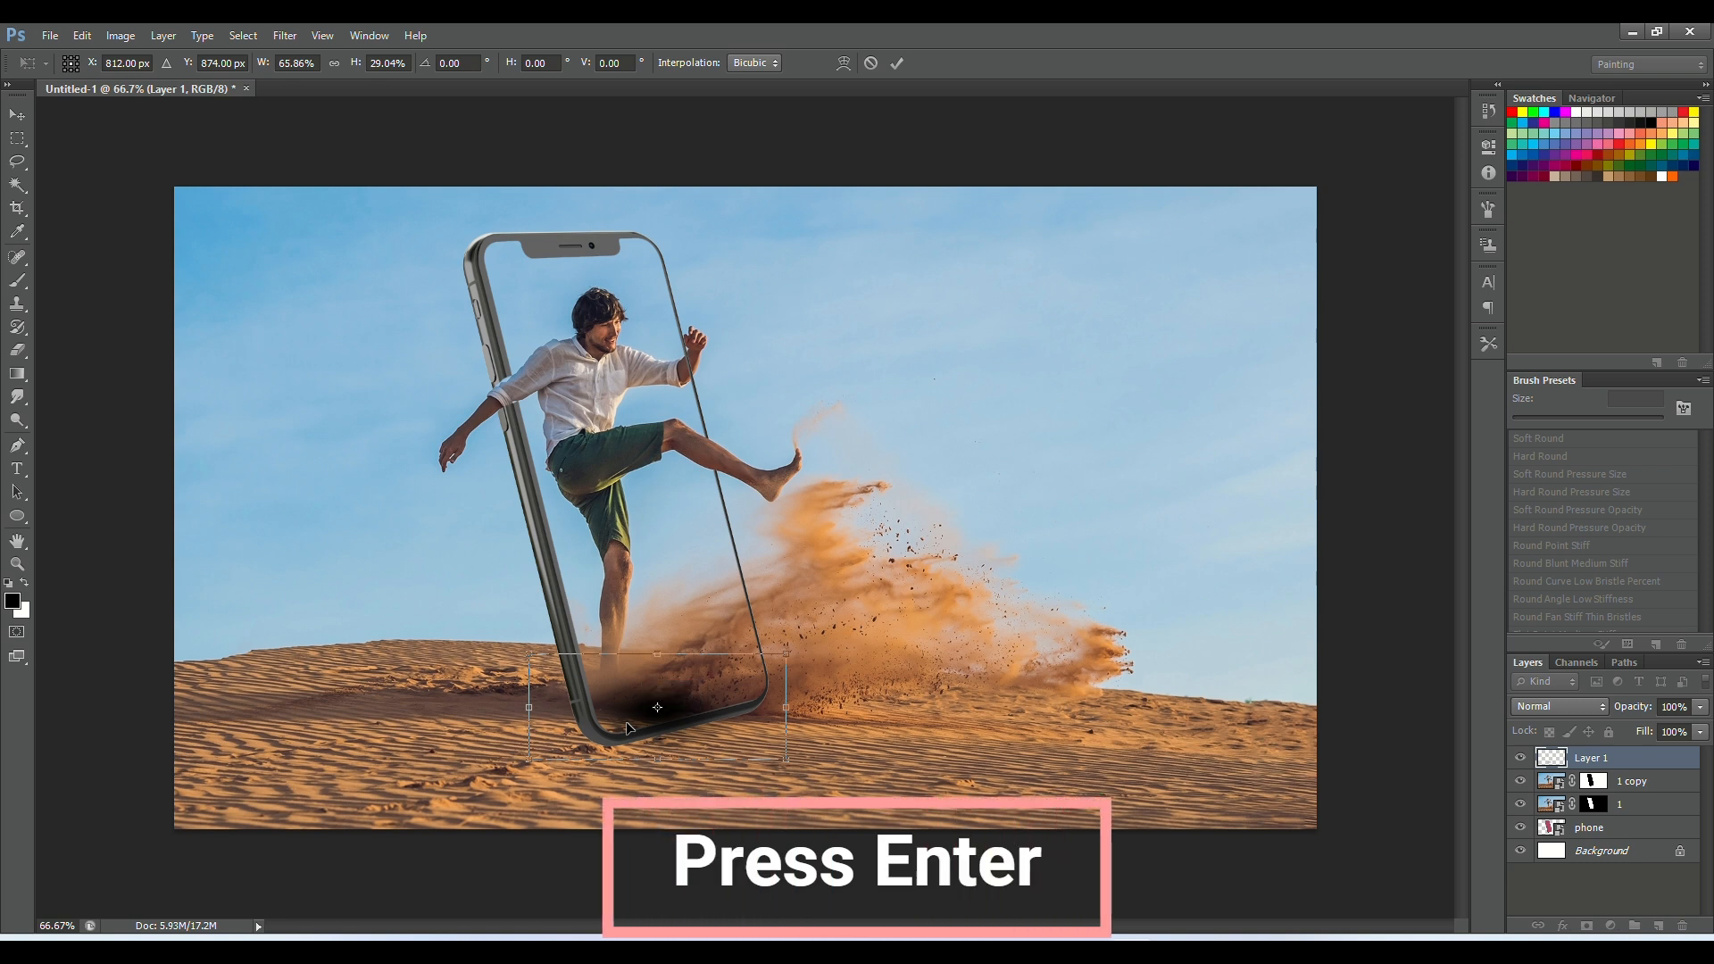
{"action": "key", "text": "Return"}
{"action": "key", "text": "b"}
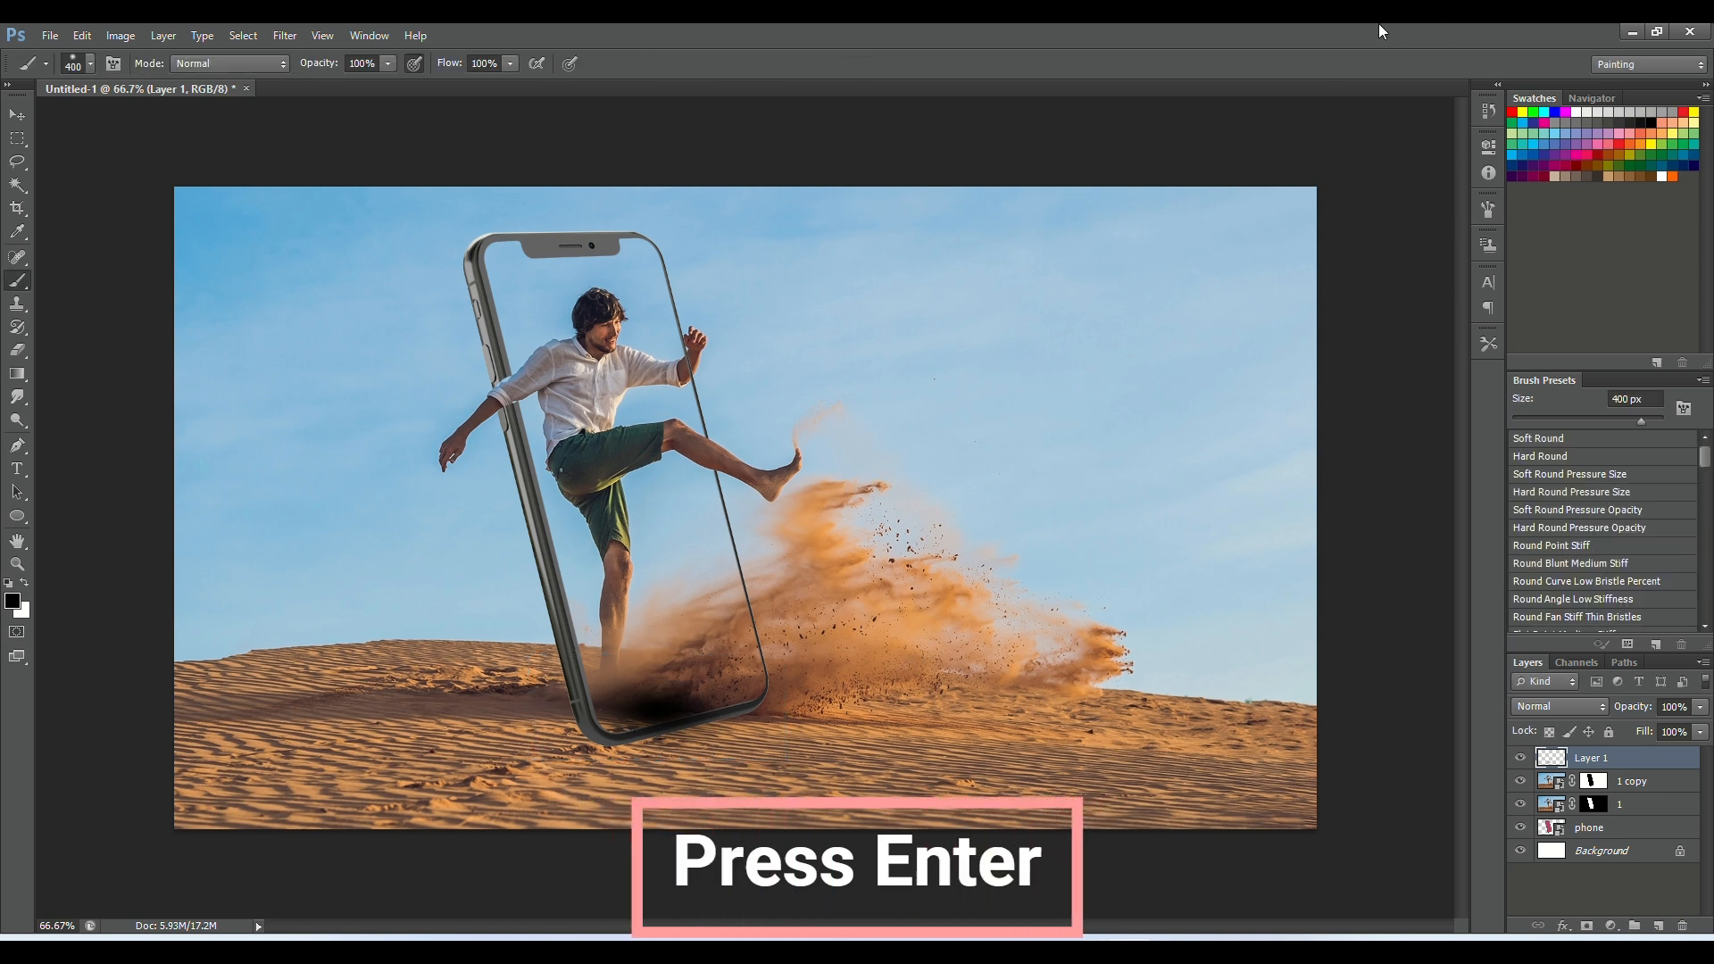